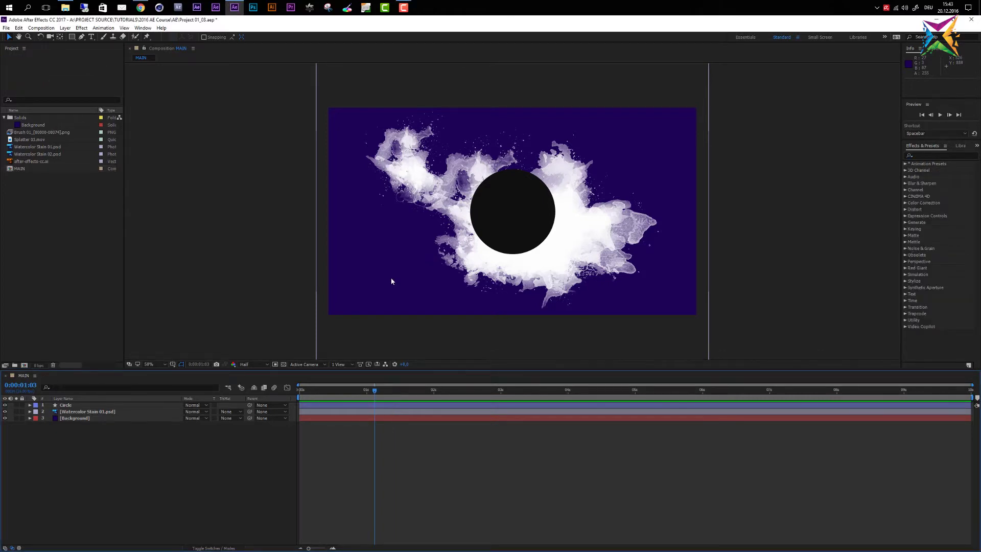
# Step: Show the Title/Action Safe guides over the MAIN composition
pyautogui.click(514, 206)
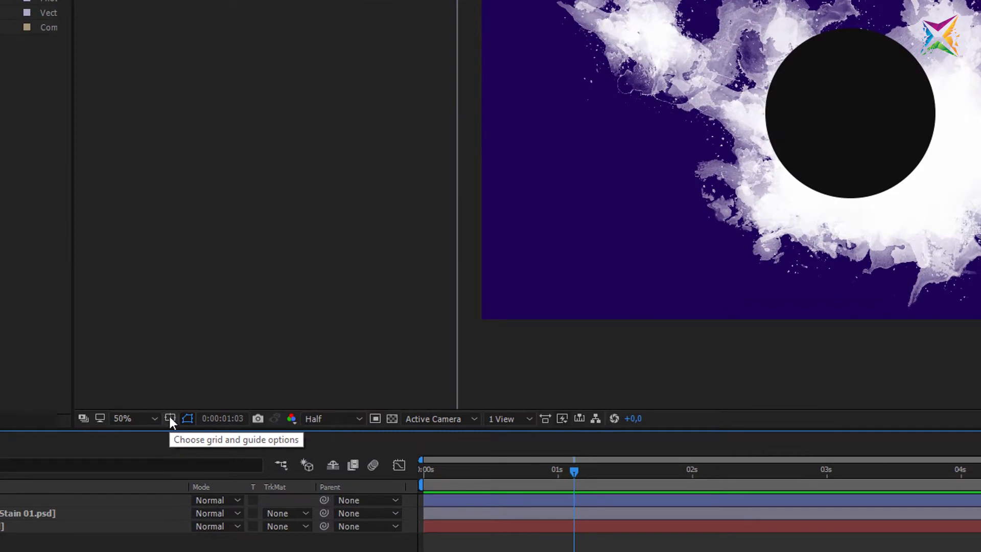
pyautogui.click(169, 418)
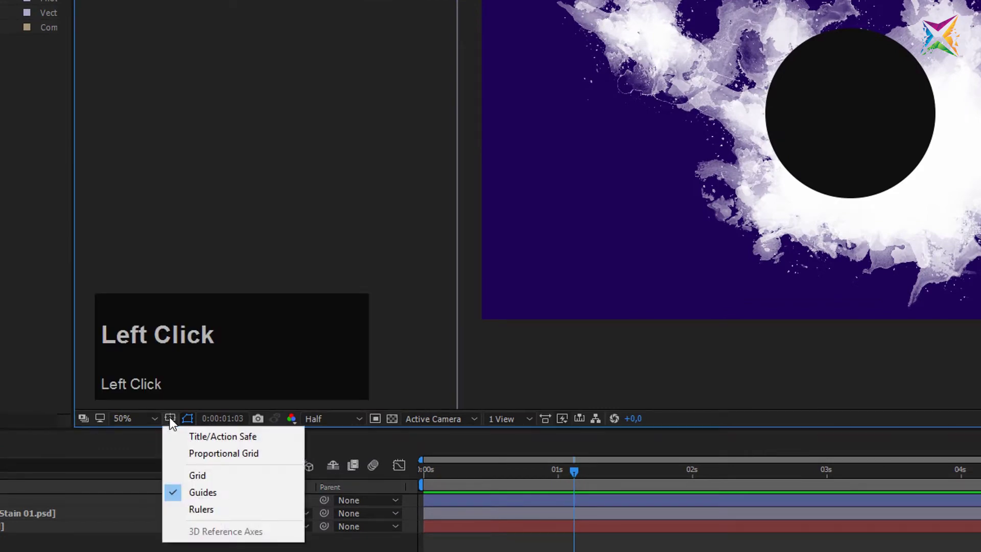
pyautogui.click(220, 439)
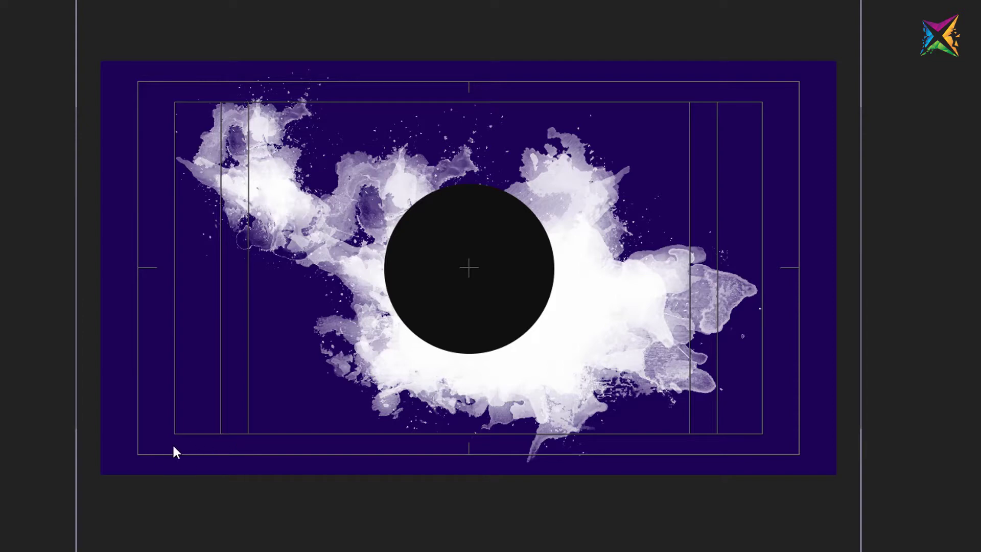
pyautogui.click(393, 306)
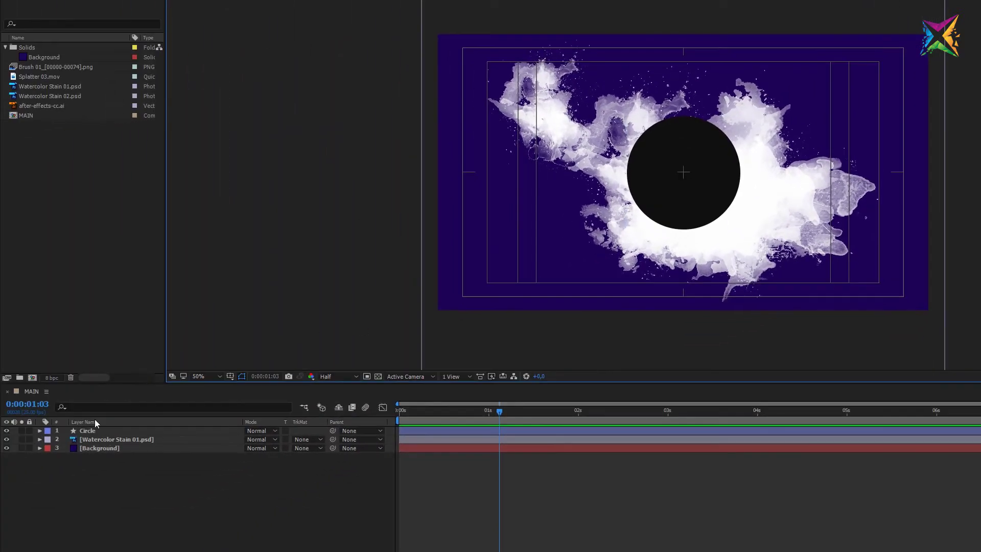
# Step: Inspect the circle's centre against the safe-area cross and reveal the transform properties of Ellipse 1 in the Circle layer
pyautogui.click(90, 430)
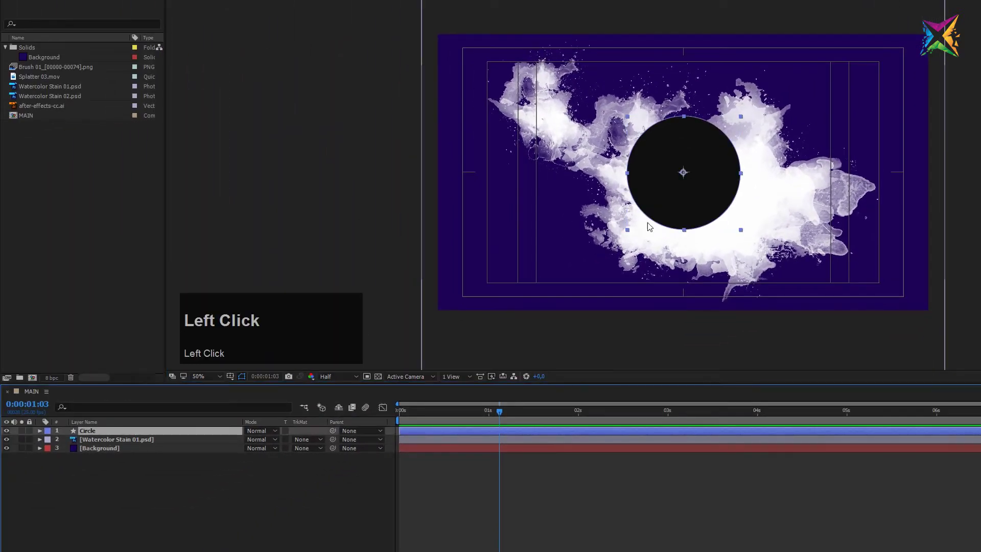
pyautogui.scroll(10, 702, 198)
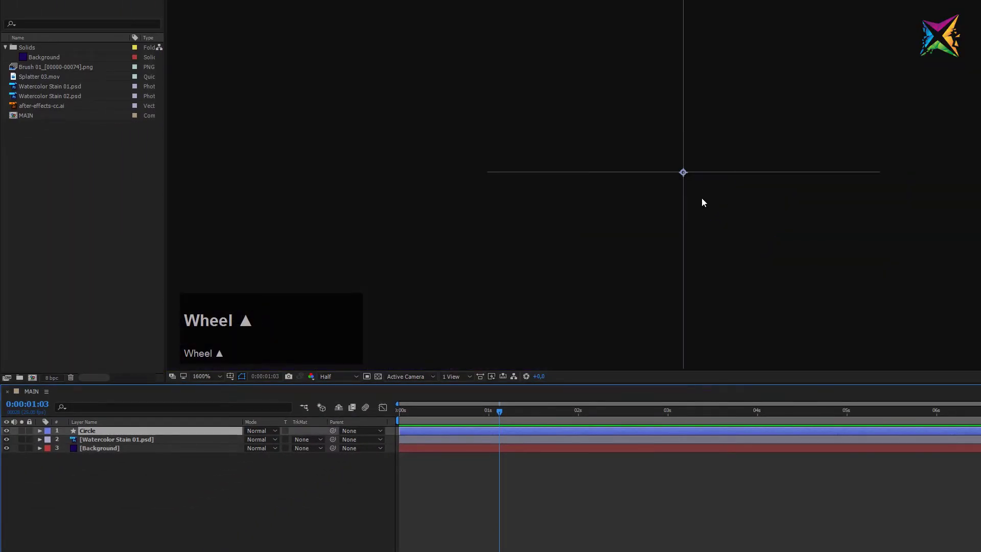
pyautogui.scroll(-2, 701, 197)
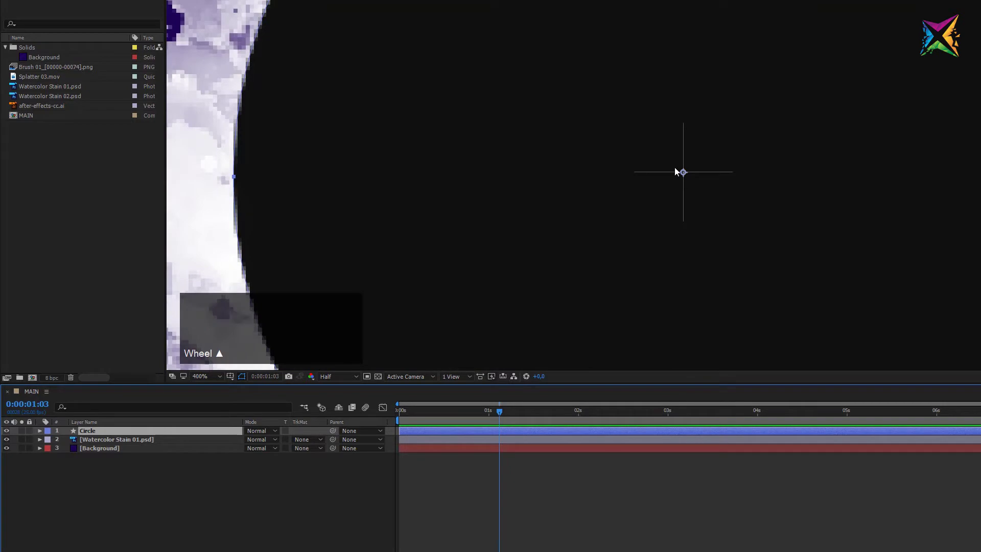
pyautogui.scroll(-5, 675, 171)
pyautogui.scroll(3, 675, 171)
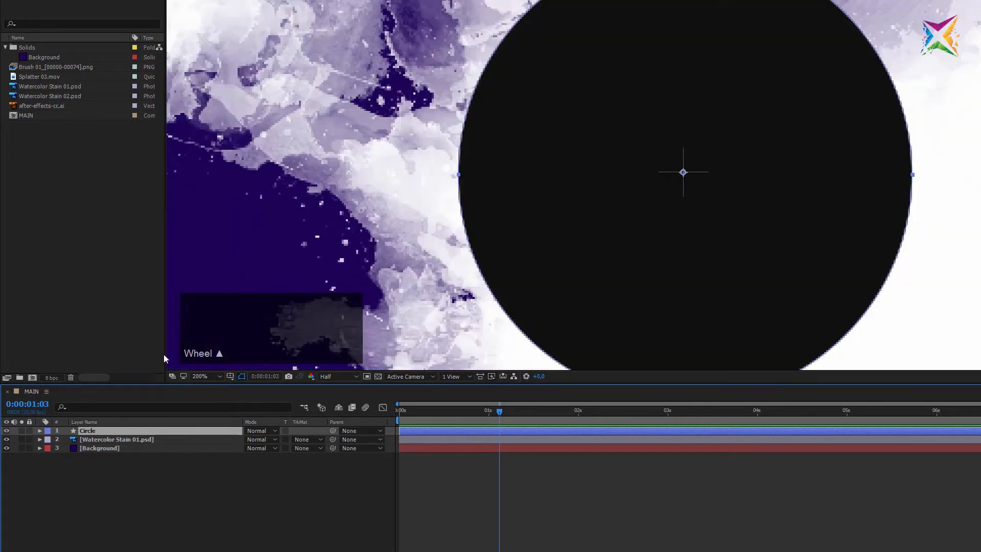
pyautogui.click(40, 430)
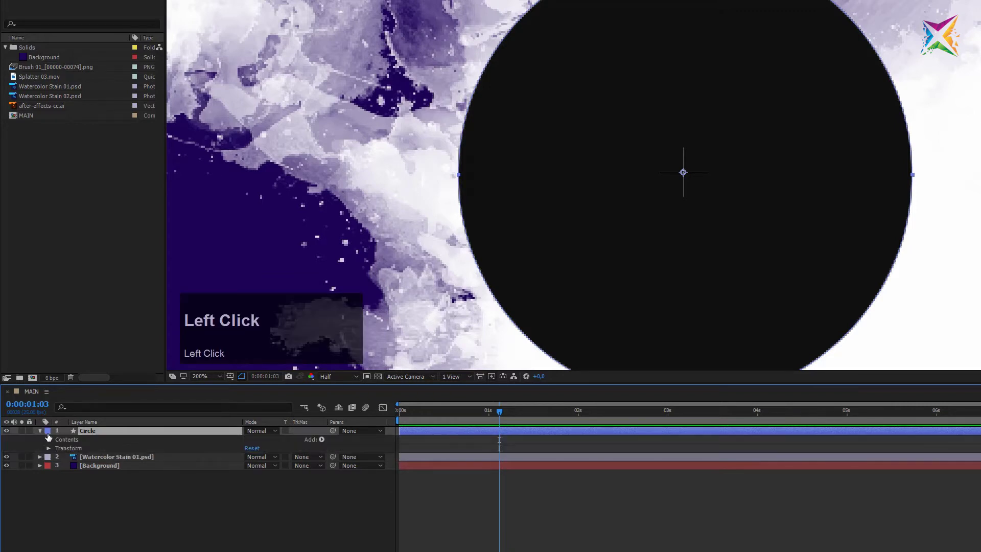
pyautogui.click(48, 439)
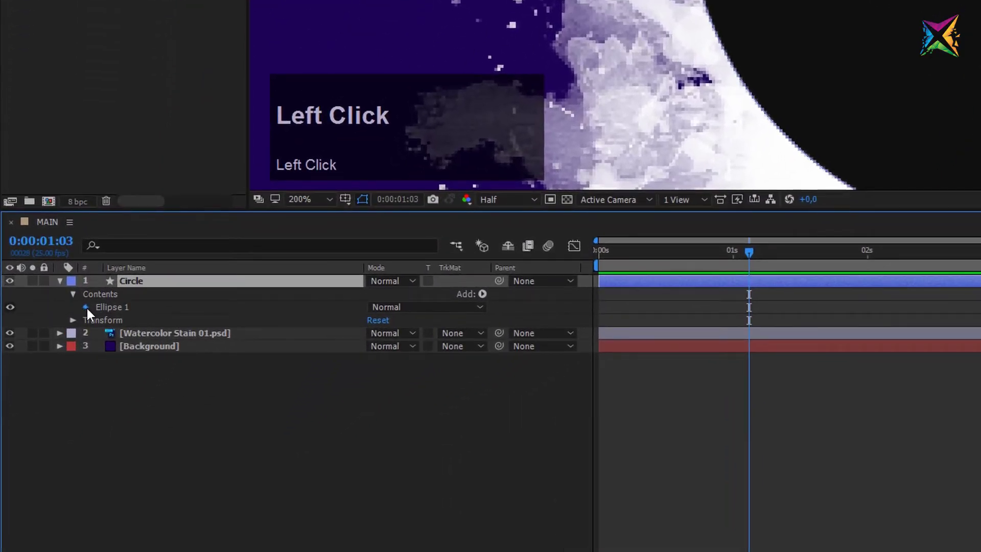
pyautogui.click(87, 308)
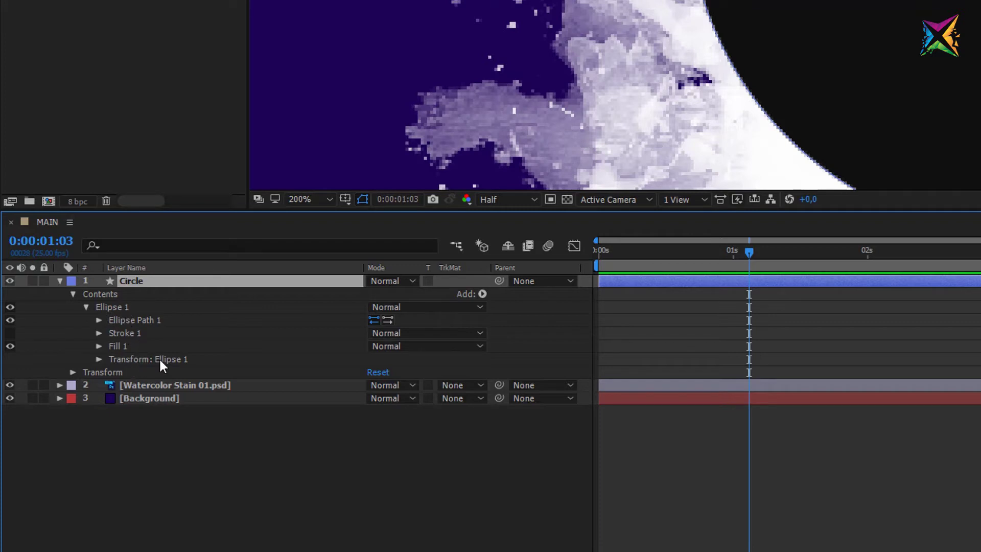
pyautogui.click(100, 360)
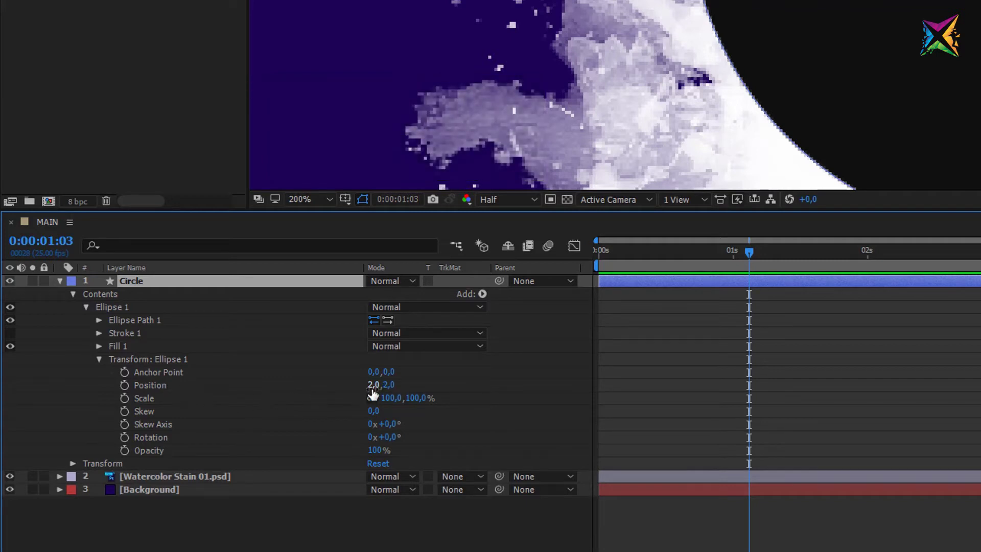
# Step: Set the position of Ellipse 1 within the Circle layer to 0, 0
pyautogui.click(111, 307)
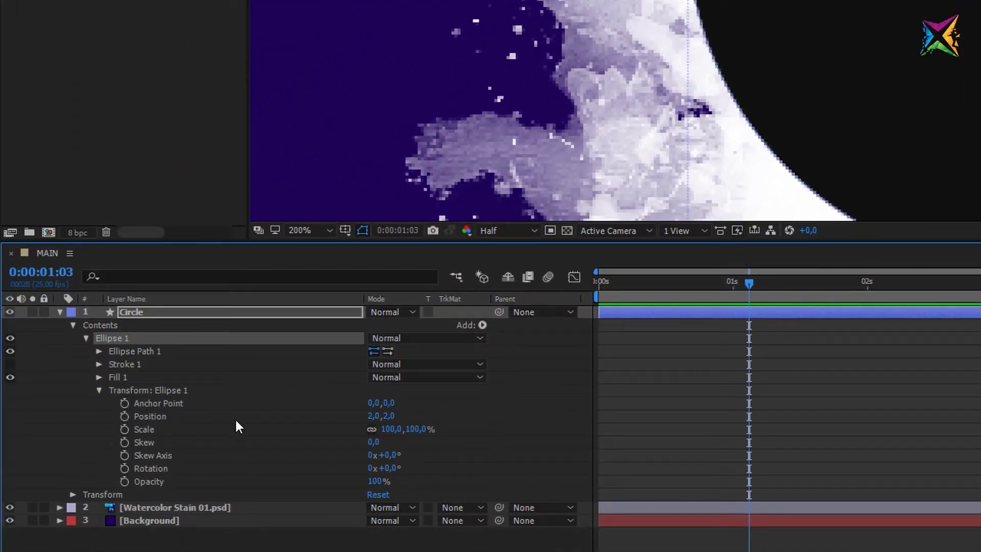
pyautogui.click(372, 416)
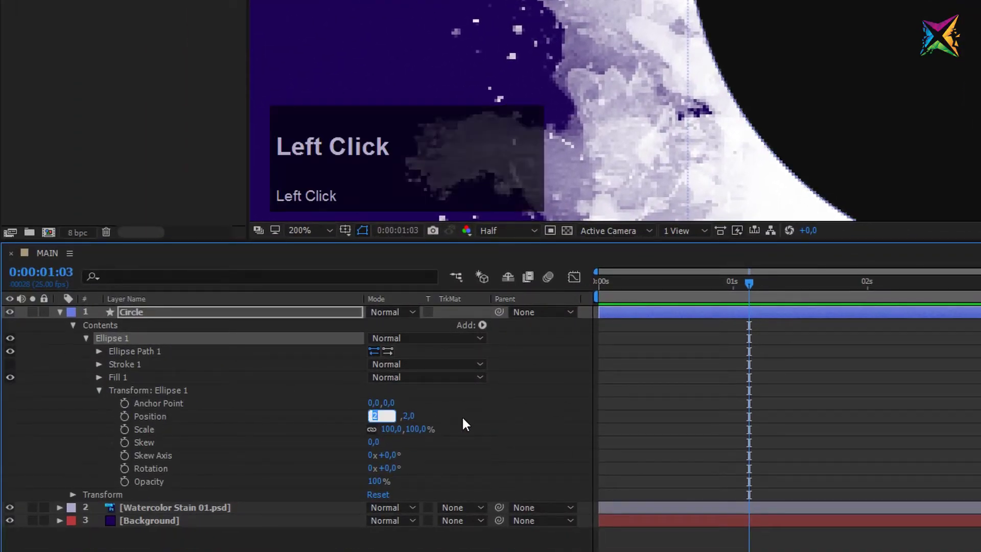
pyautogui.write('0')
pyautogui.click(405, 416)
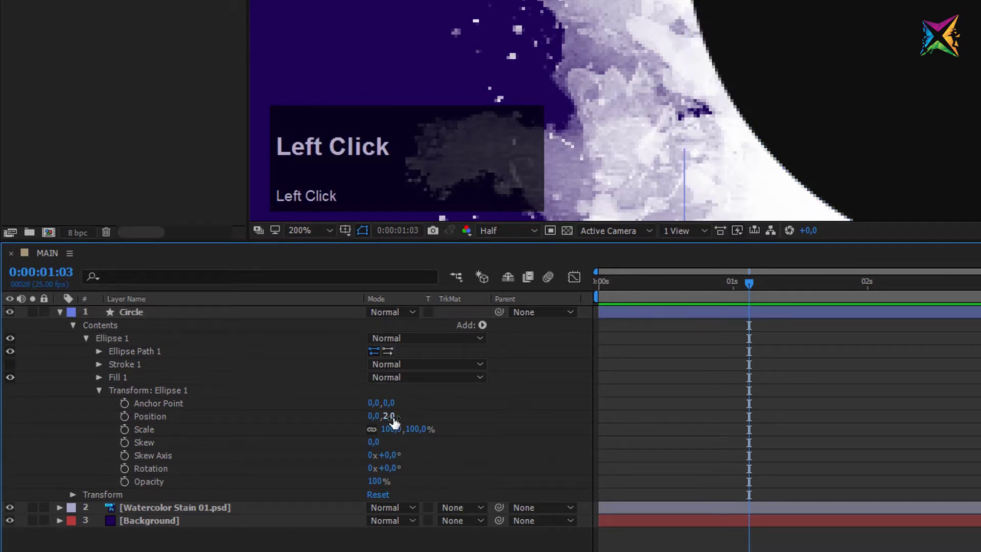
pyautogui.write('0')
pyautogui.click(459, 414)
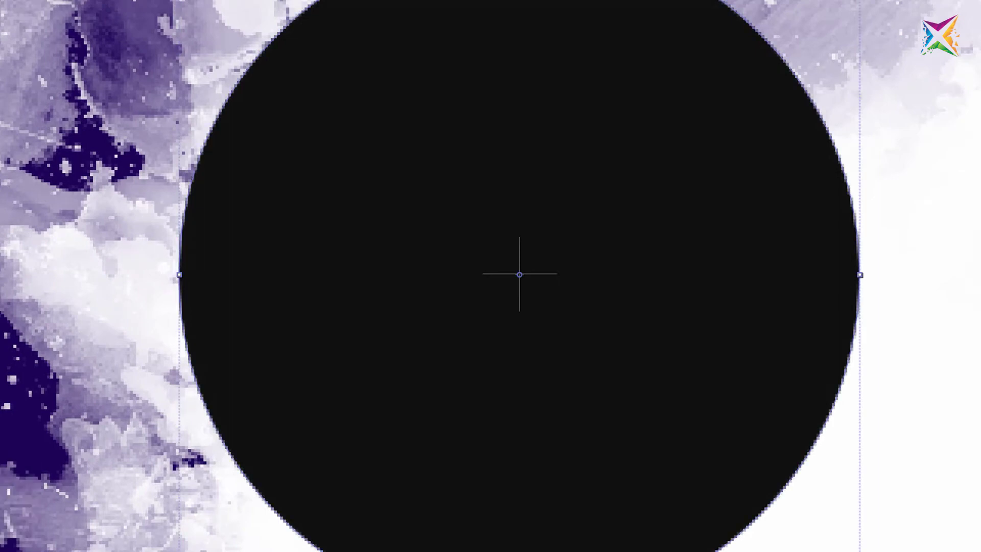
# Step: Reveal the Circle layer's own transform, shift Ellipse 1 horizontally to about 135, and shift the layer's horizontal position to about 888
pyautogui.click(5, 399)
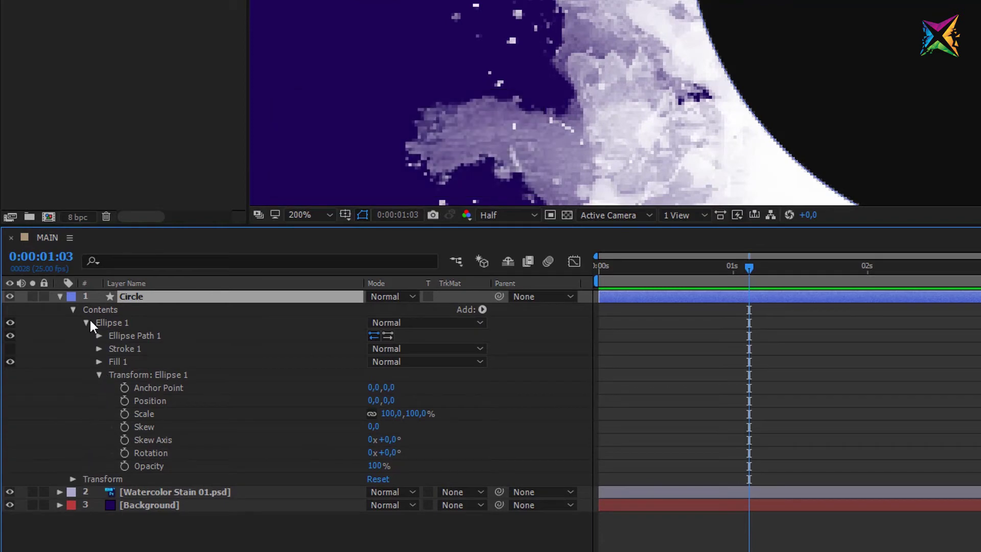
pyautogui.click(72, 479)
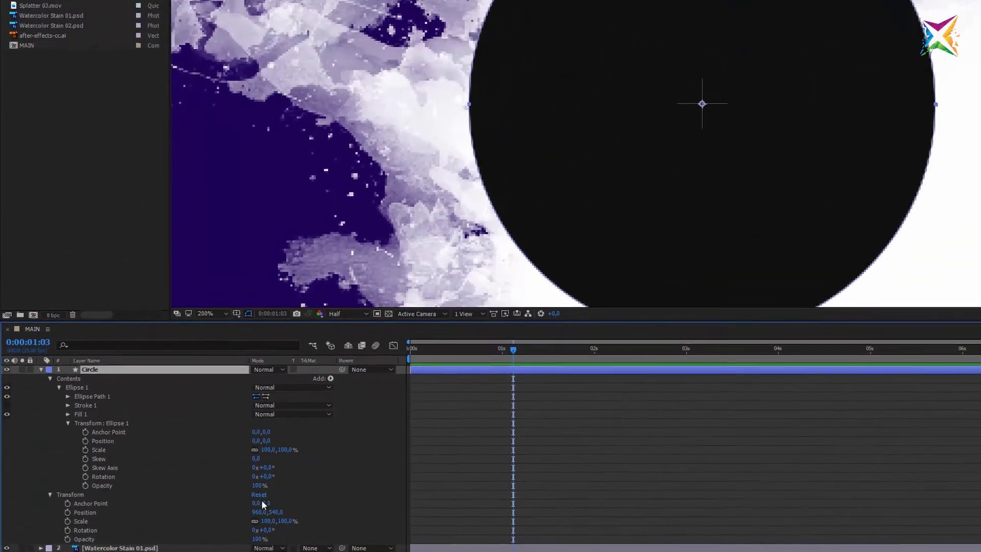
pyautogui.moveTo(247, 449); pyautogui.dragTo(304, 453)
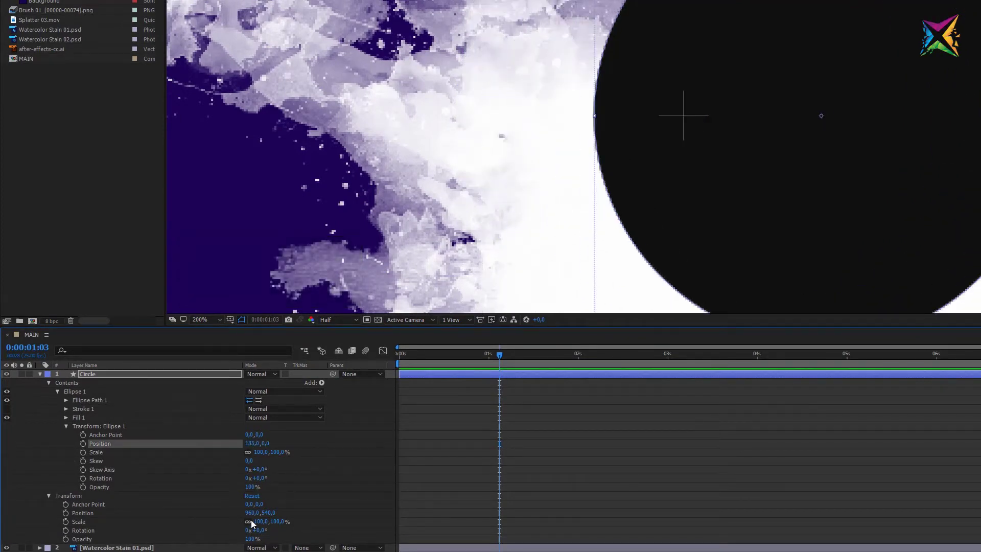
pyautogui.moveTo(250, 513); pyautogui.dragTo(210, 529)
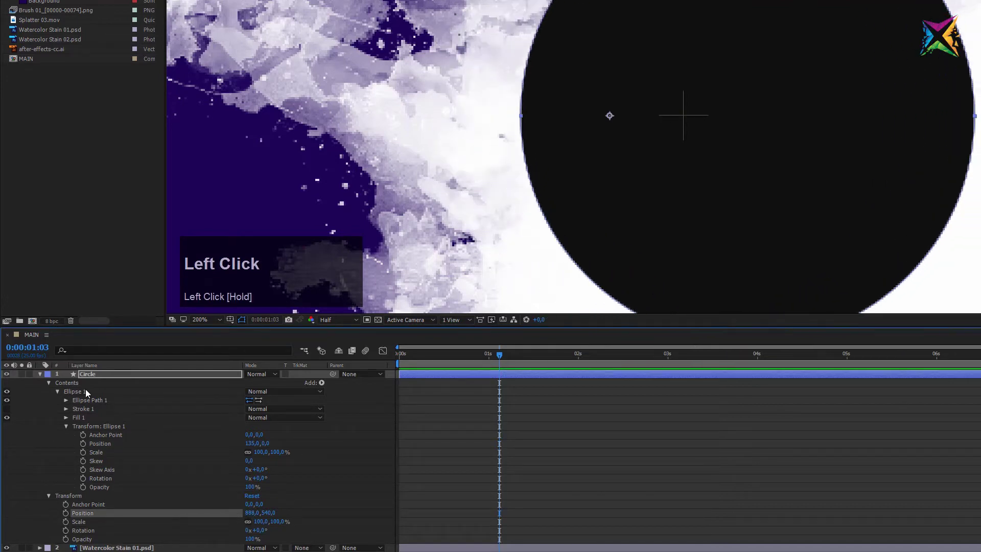
# Step: Undo the position changes of both the Circle layer and its ellipse
pyautogui.keyDown('ctrl'); pyautogui.click(109, 375); pyautogui.keyUp('ctrl')
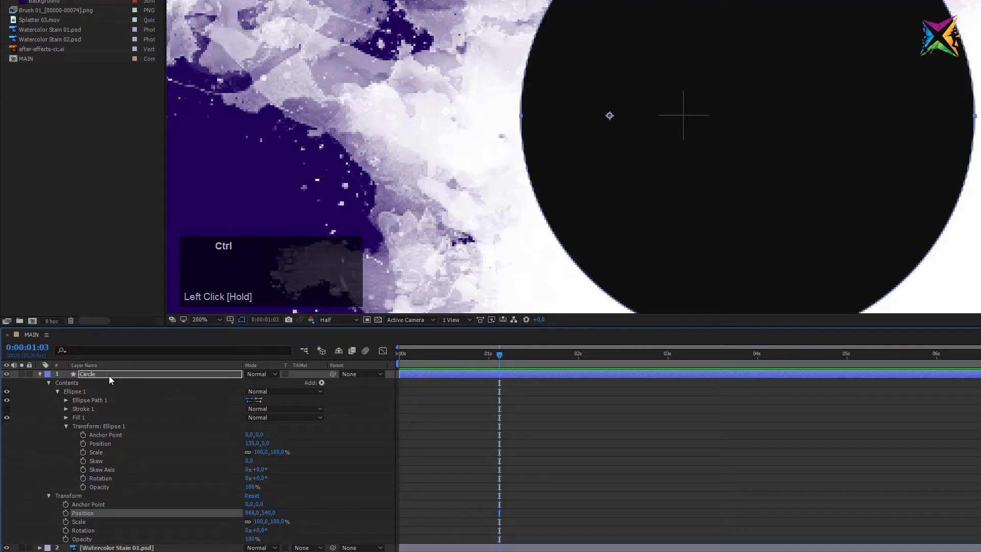
pyautogui.hotkey('ctrl', 'z')
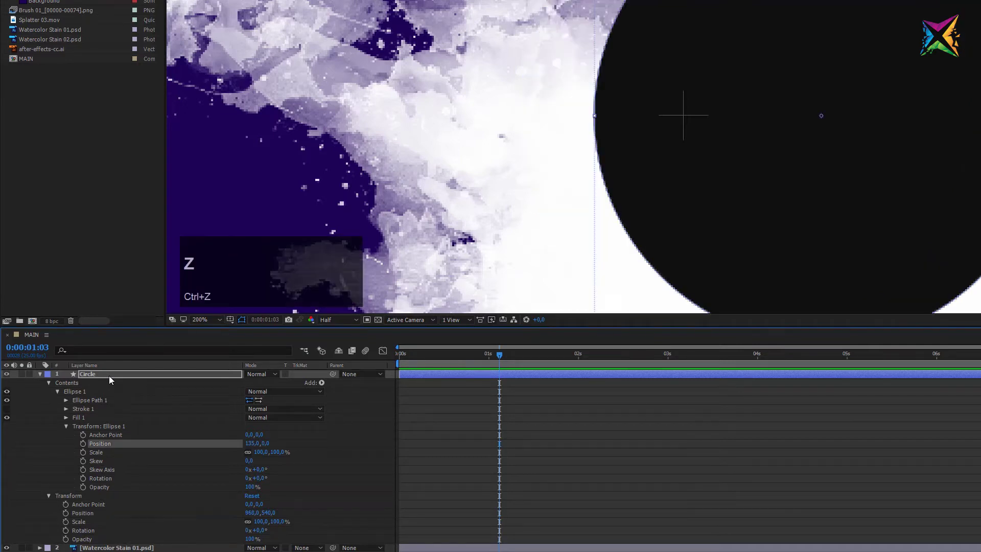
pyautogui.hotkey('ctrl', 'z')
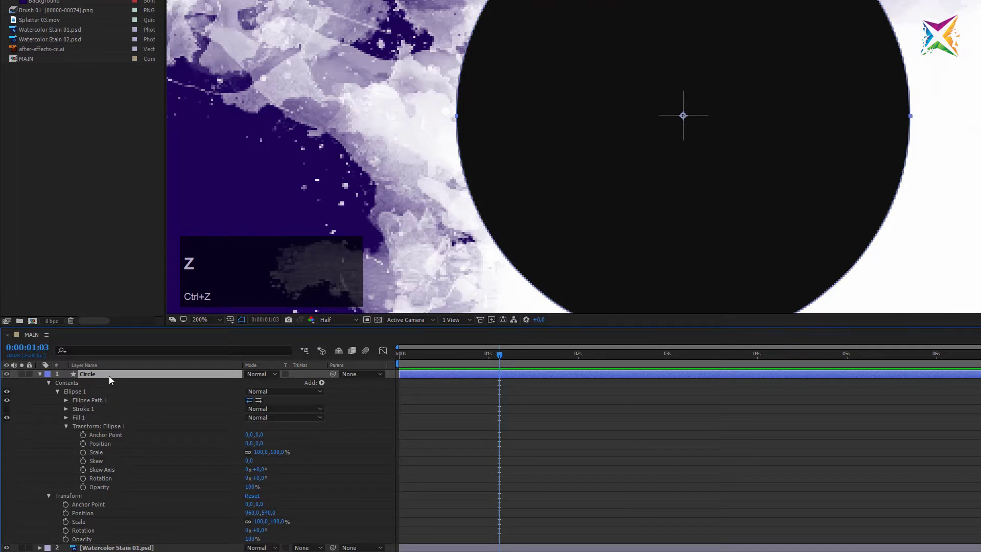
# Step: Collapse all the expanded property groups of the Circle layer
pyautogui.click(65, 427)
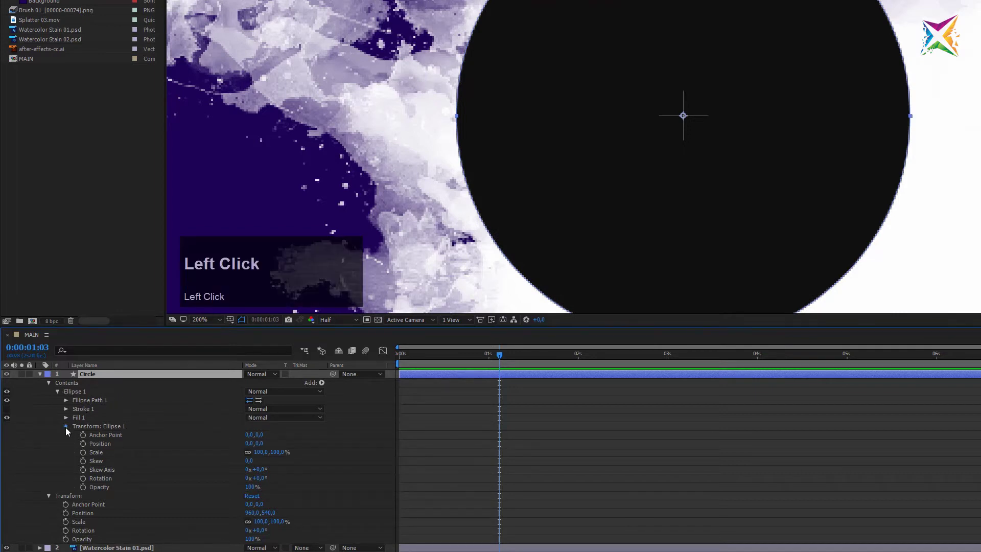
pyautogui.click(57, 391)
pyautogui.click(48, 401)
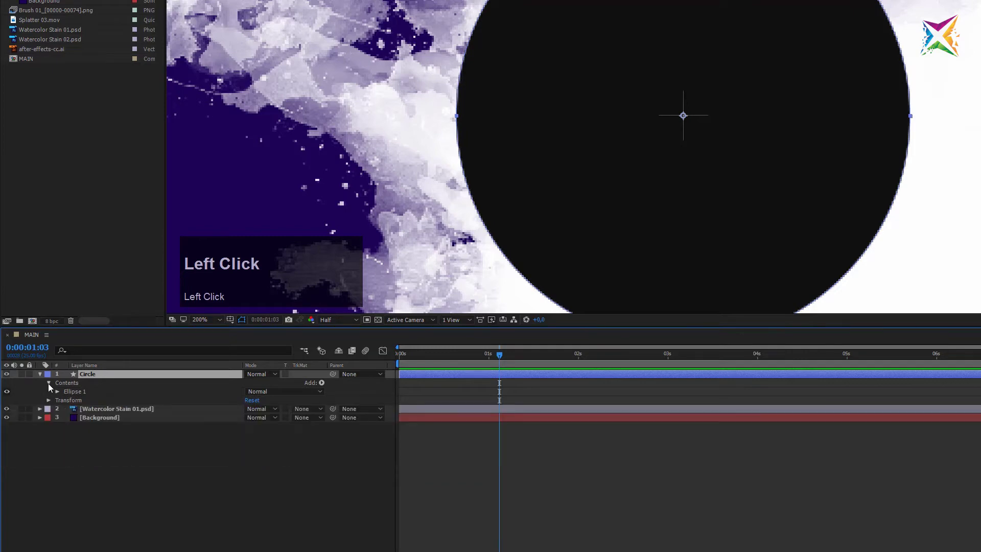
pyautogui.click(48, 382)
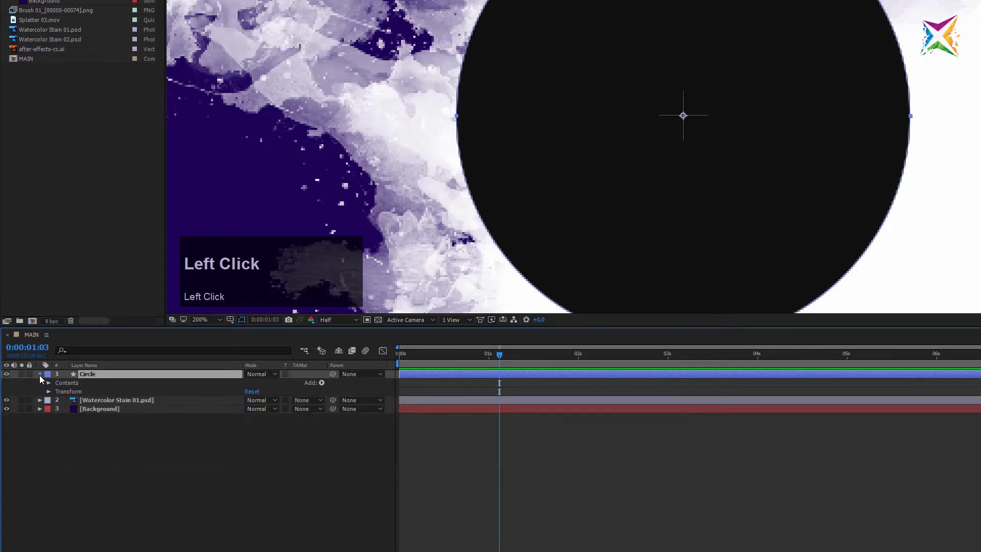
pyautogui.click(40, 374)
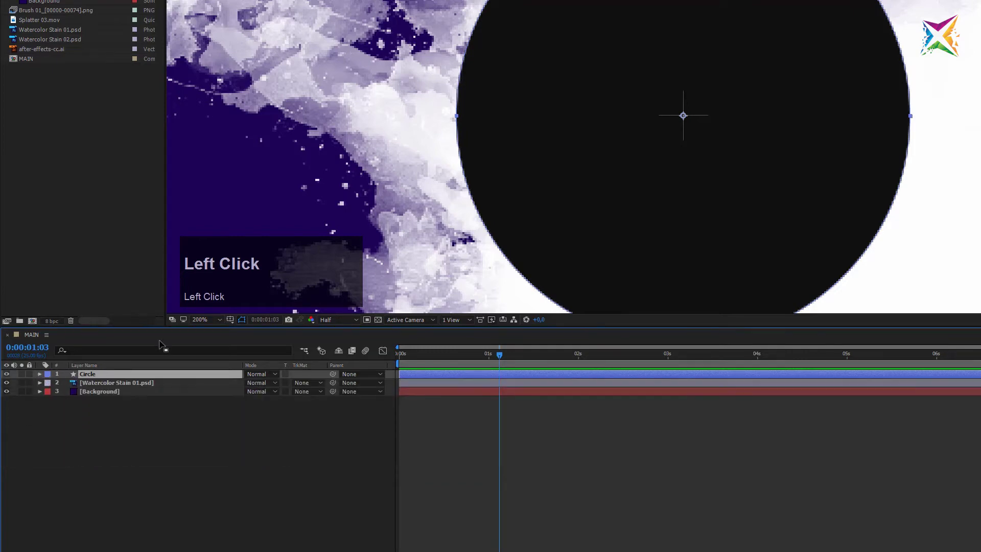
# Step: Hide the Title/Action Safe guides in the composition view
pyautogui.click(229, 320)
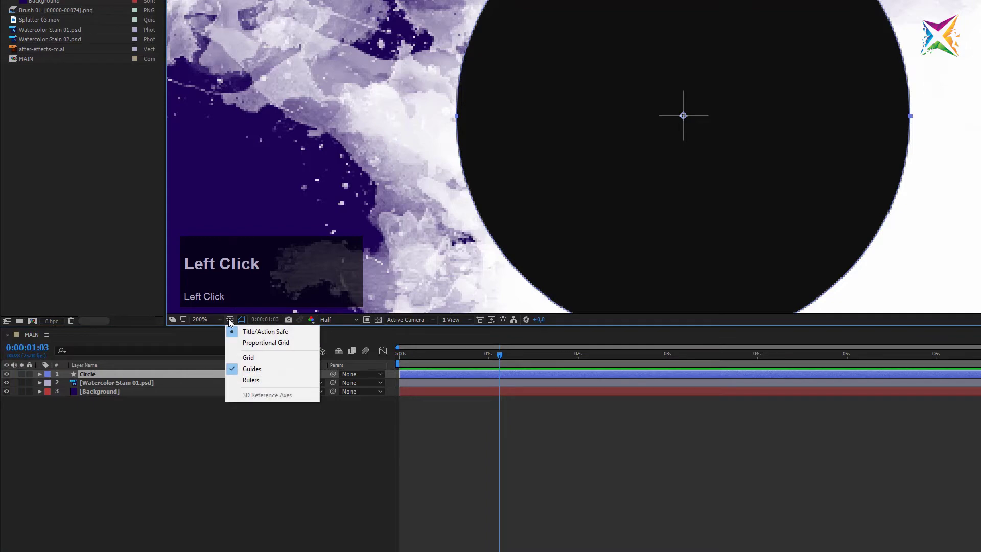
pyautogui.click(268, 335)
pyautogui.scroll(-4, 633, 168)
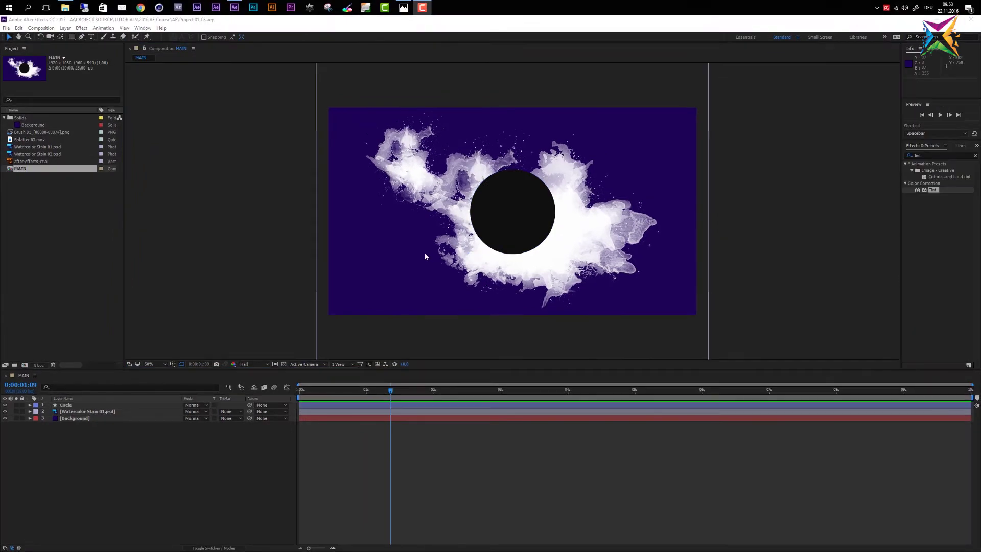
# Step: Rotate the Watercolor Stain 01.psd layer around its anchor point to about -176° with the Rotation tool
pyautogui.click(79, 413)
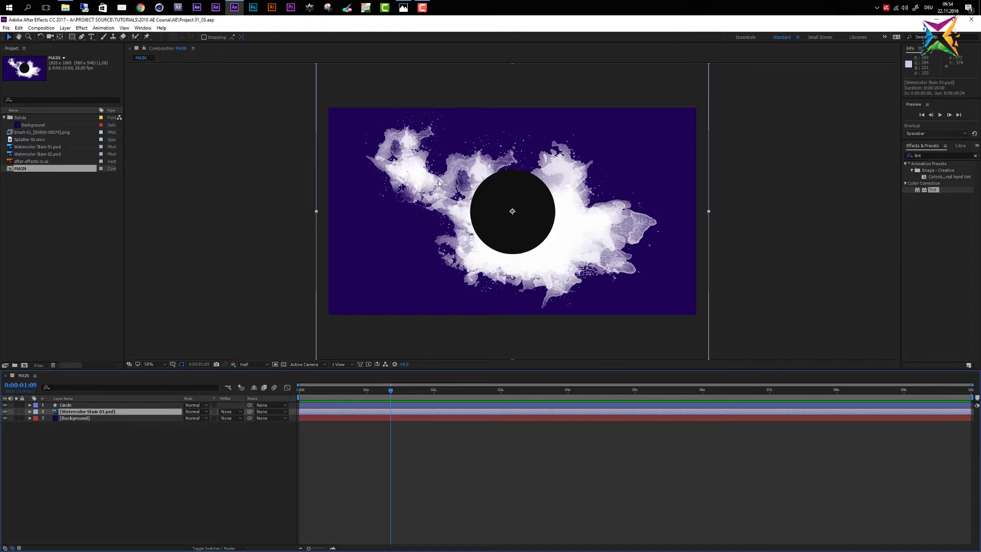
pyautogui.press('w')
pyautogui.moveTo(412, 176); pyautogui.dragTo(595, 253)
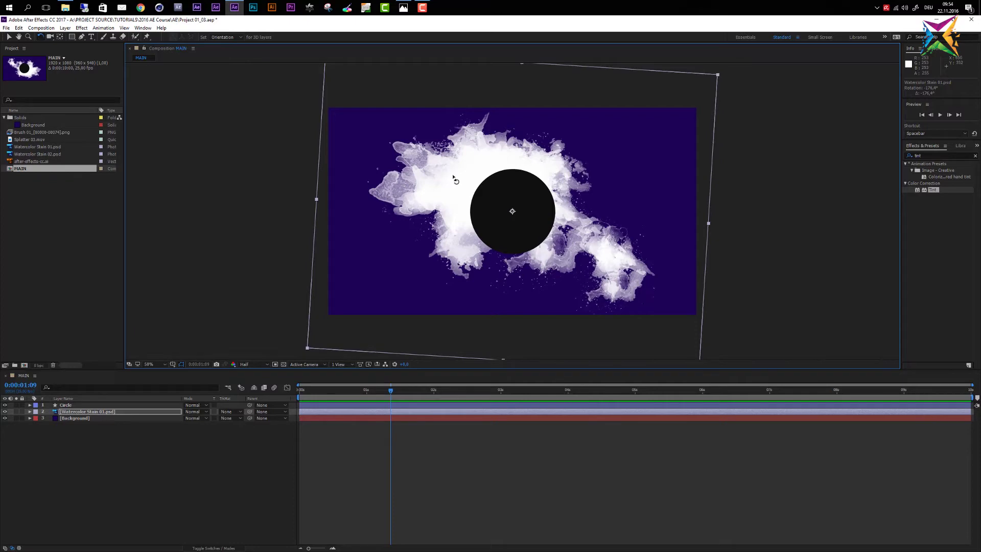
# Step: Scale the Watercolor Stain 01.psd layer uniformly down to 65%
pyautogui.press('s')
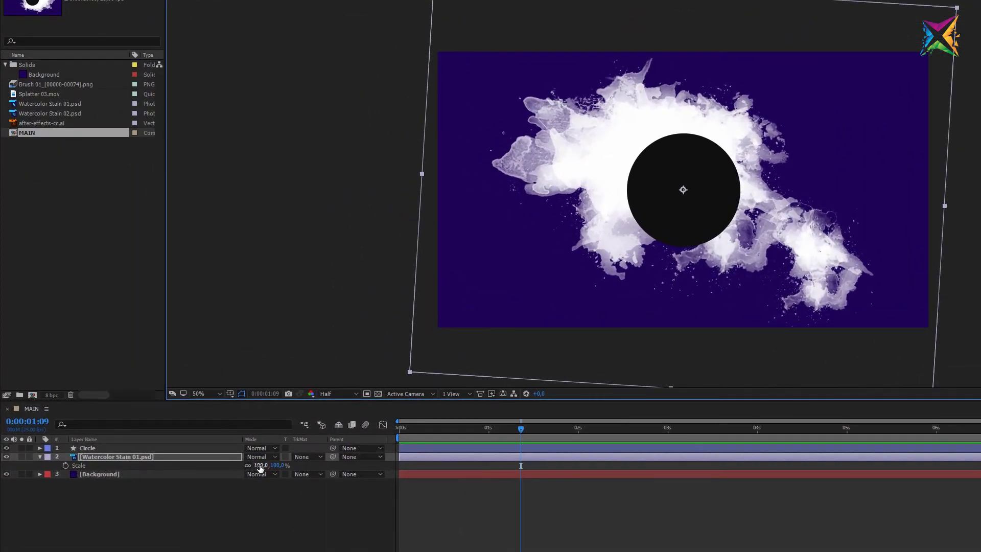
pyautogui.moveTo(261, 468); pyautogui.dragTo(247, 465)
pyautogui.moveTo(246, 465); pyautogui.dragTo(238, 463)
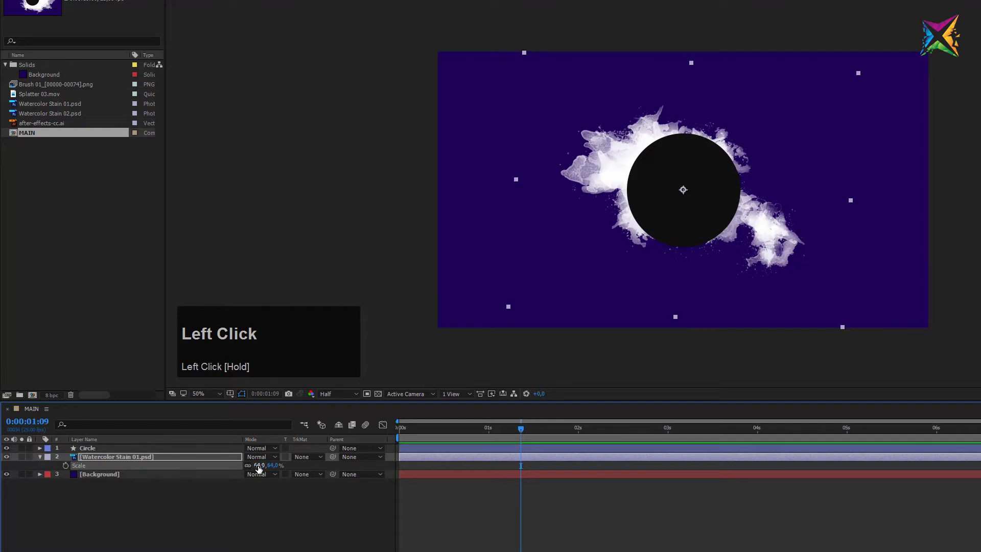
pyautogui.click(258, 465)
pyautogui.write('65')
pyautogui.press('Return')
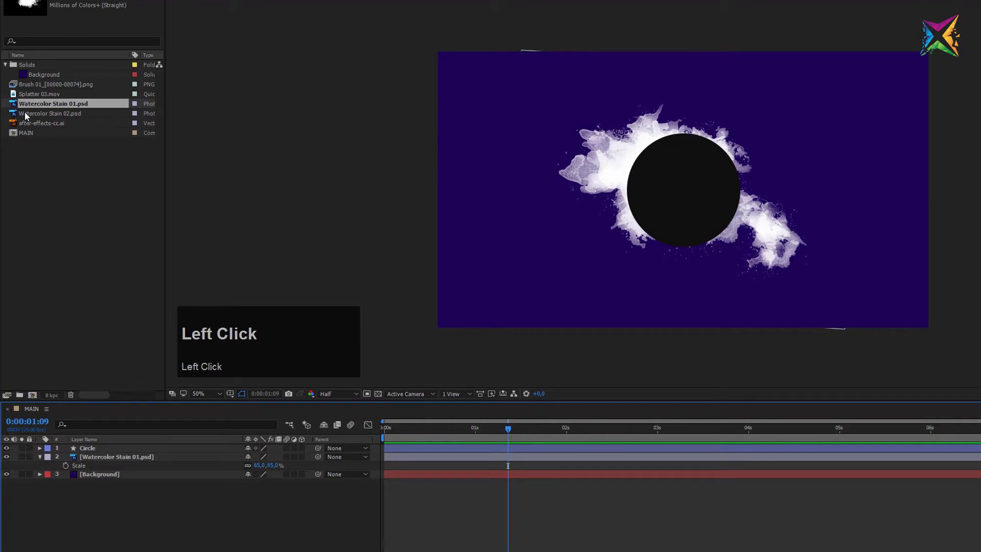
# Step: Add Watercolor Stain 02.psd to the composition between Watercolor Stain 01.psd and Background, and hide the Watercolor Stain 01.psd layer
pyautogui.click(26, 113)
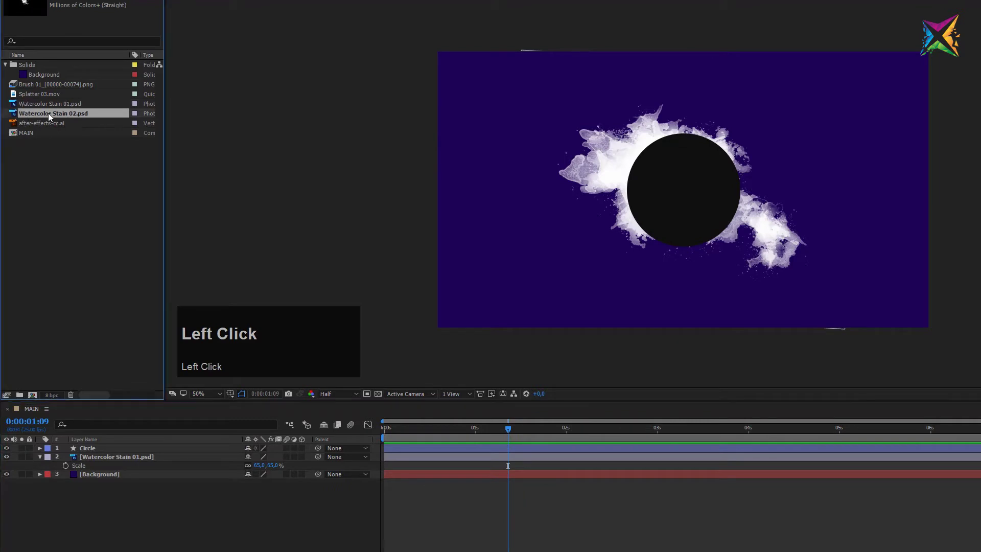
pyautogui.moveTo(48, 112); pyautogui.dragTo(97, 470)
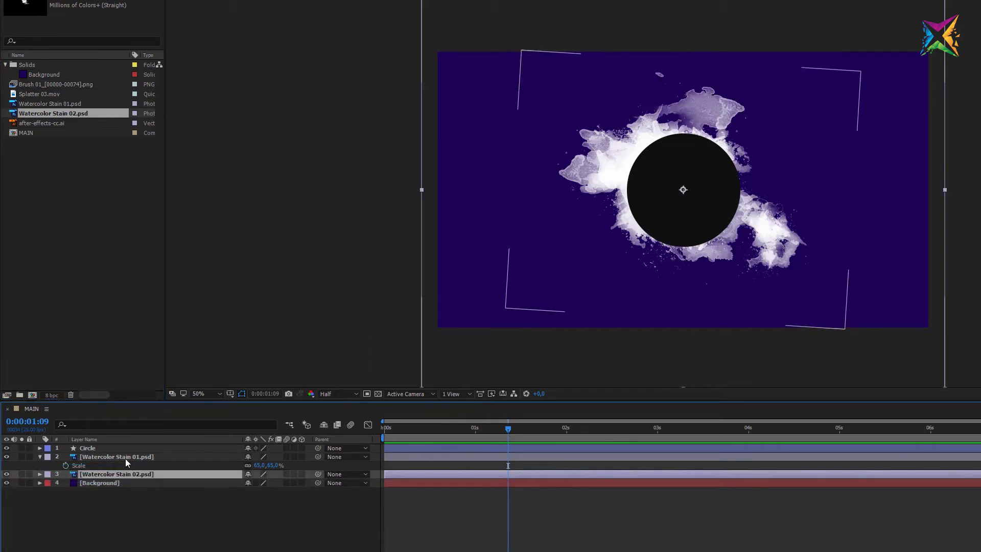
pyautogui.click(7, 457)
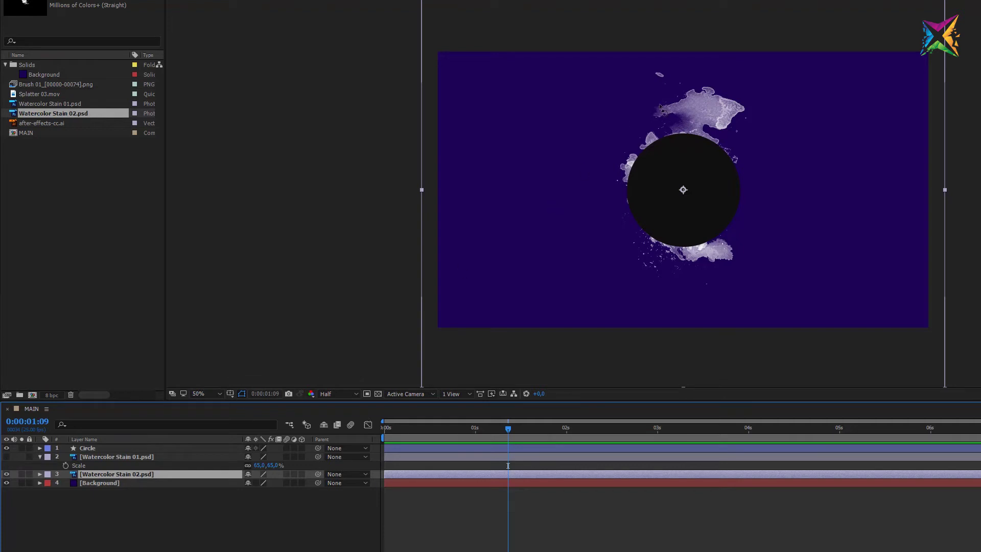
# Step: Rotate the Watercolor Stain 02.psd layer around its anchor point to about -56° and reveal its Rotation property
pyautogui.moveTo(708, 110); pyautogui.dragTo(643, 145)
pyautogui.click(145, 474)
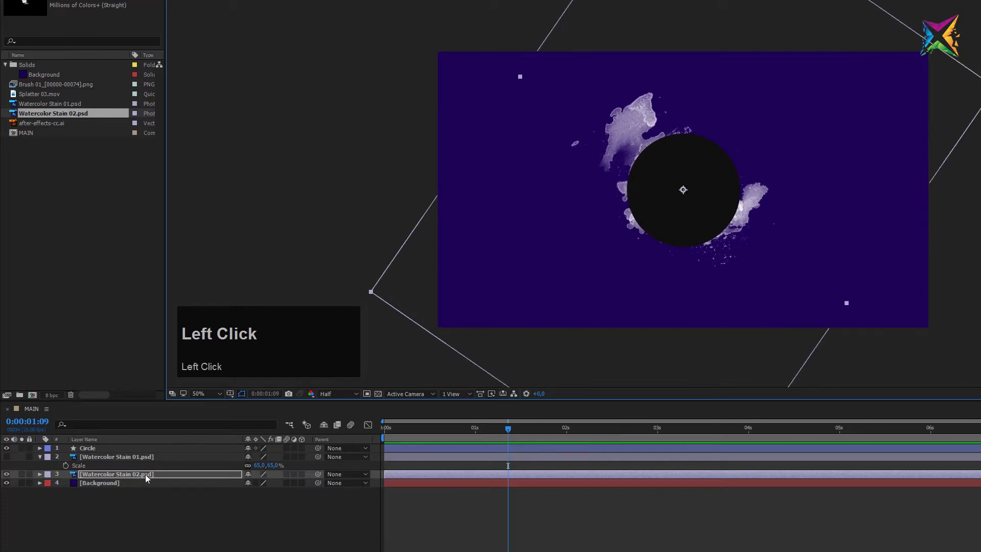
pyautogui.press('r')
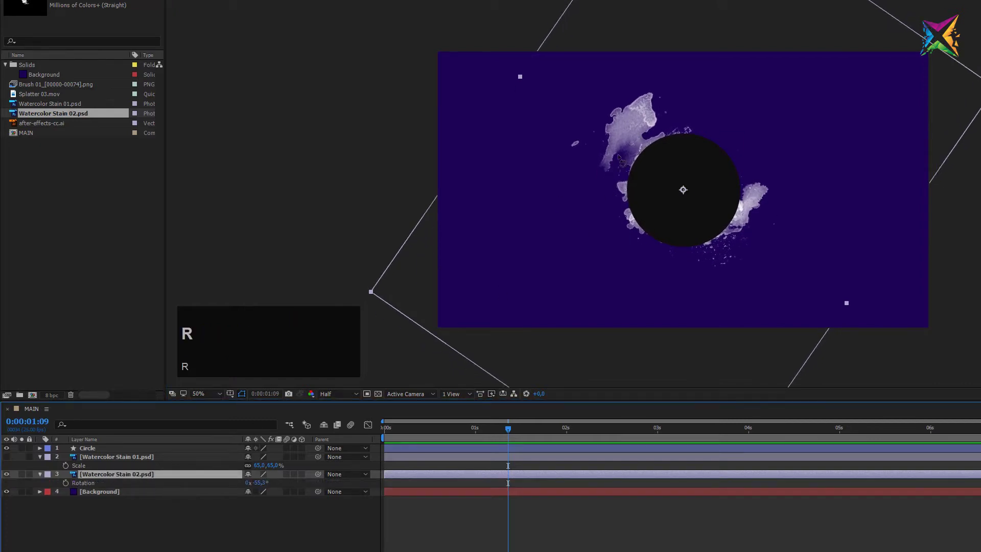
pyautogui.moveTo(634, 136)
pyautogui.mouseDown()
pyautogui.moveTo(645, 119)
pyautogui.moveTo(639, 129)
pyautogui.mouseUp()
pyautogui.hotkey('ctrl', 'z')
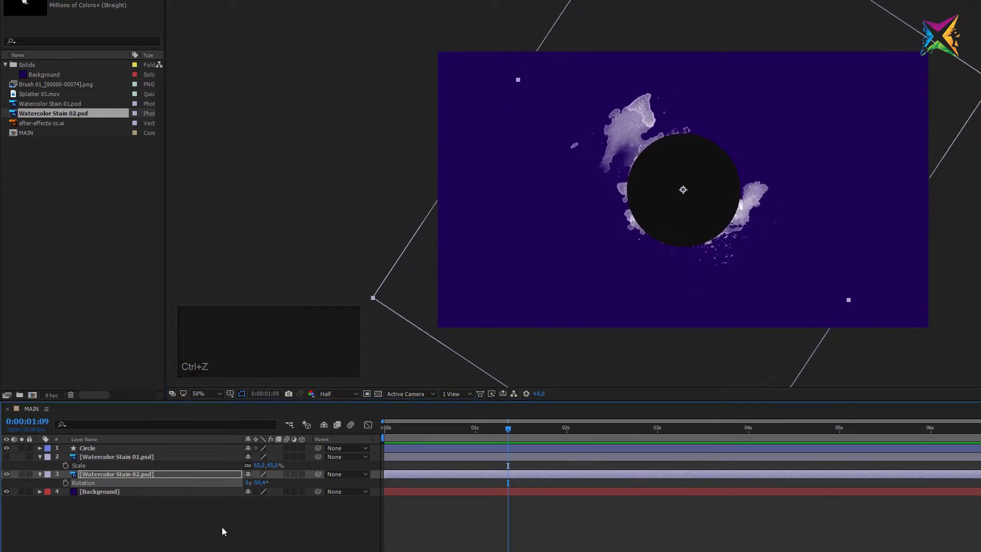
# Step: Set the Watercolor Stain 02.psd layer's rotation to exactly -60° and make the Watercolor Stain 01.psd layer visible again
pyautogui.click(259, 484)
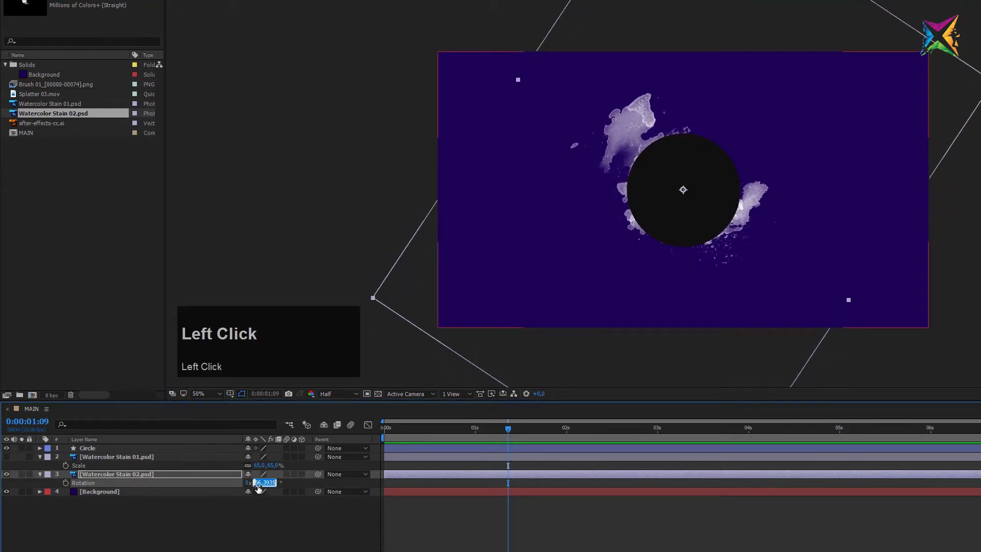
pyautogui.click(257, 482)
pyautogui.press('Left')
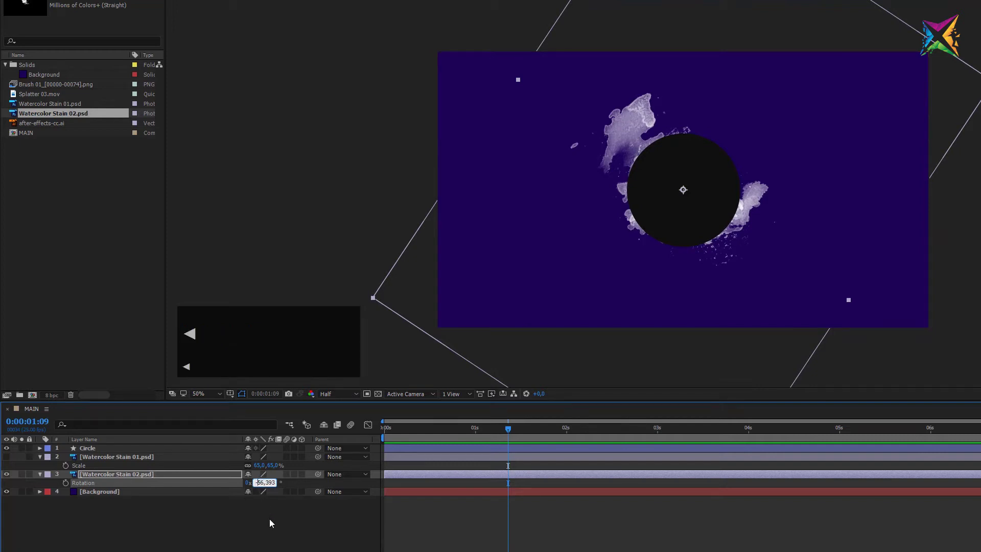
pyautogui.press('Delete')
pyautogui.press('Delete')
pyautogui.press('Delete')
pyautogui.press('Delete')
pyautogui.press('Delete')
pyautogui.press('Delete')
pyautogui.press('Delete')
pyautogui.write('-60')
pyautogui.press('Return')
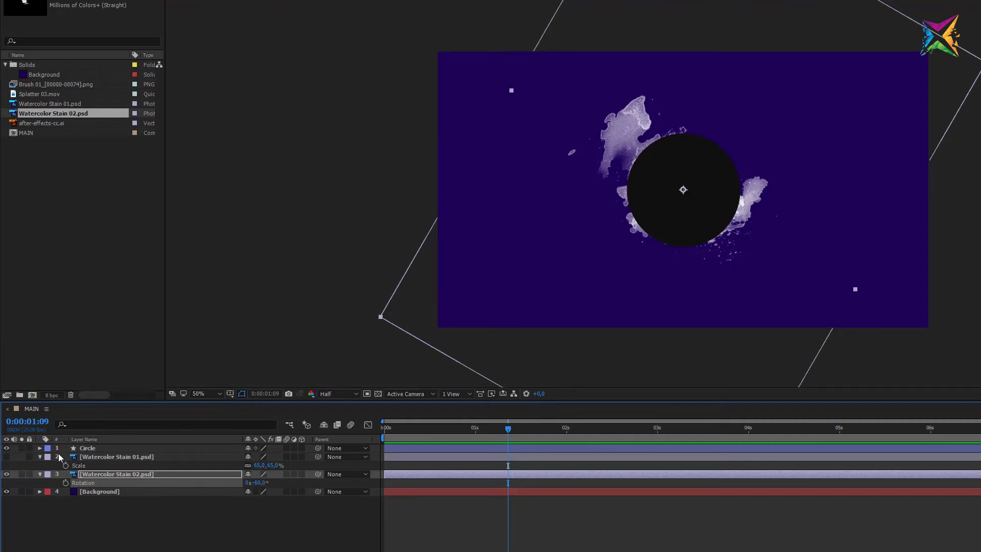
pyautogui.click(7, 455)
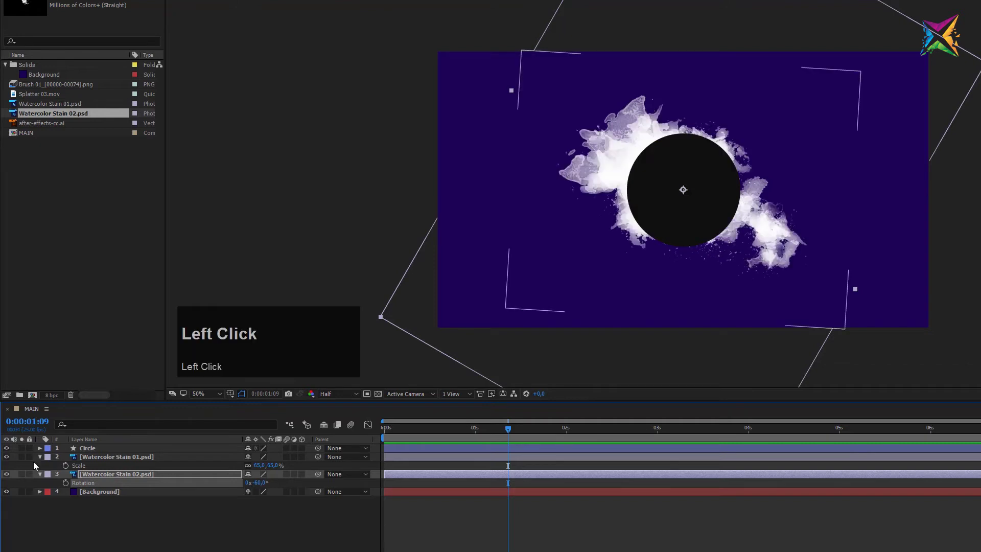
# Step: Add Splatter 03.mov to the composition directly below the Circle layer and set the current time to 0:00:02:06
pyautogui.click(66, 268)
pyautogui.press('space')
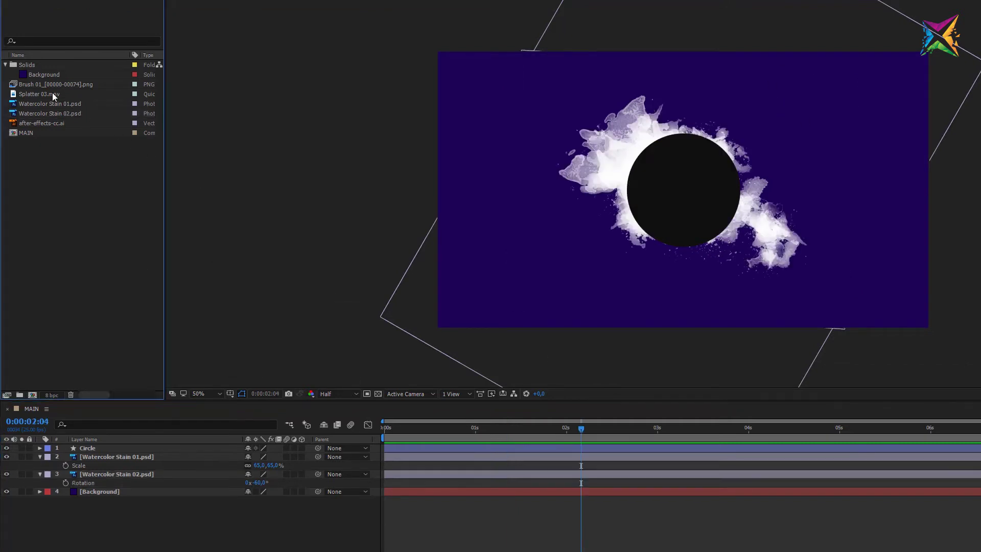
pyautogui.moveTo(45, 93); pyautogui.dragTo(121, 452)
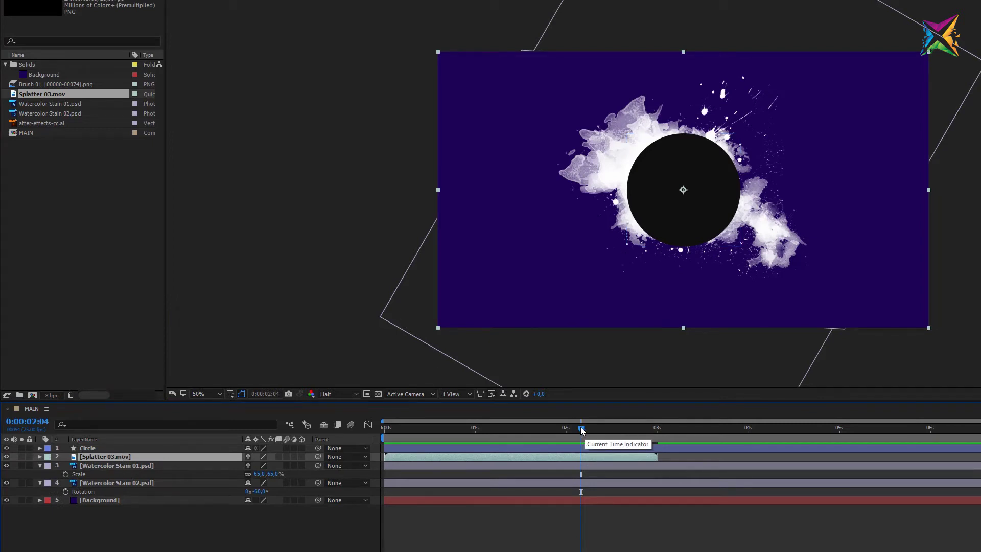
pyautogui.moveTo(581, 429)
pyautogui.mouseDown()
pyautogui.moveTo(418, 430)
pyautogui.moveTo(373, 447)
pyautogui.moveTo(416, 437)
pyautogui.moveTo(596, 443)
pyautogui.moveTo(578, 443)
pyautogui.moveTo(588, 443)
pyautogui.mouseUp()
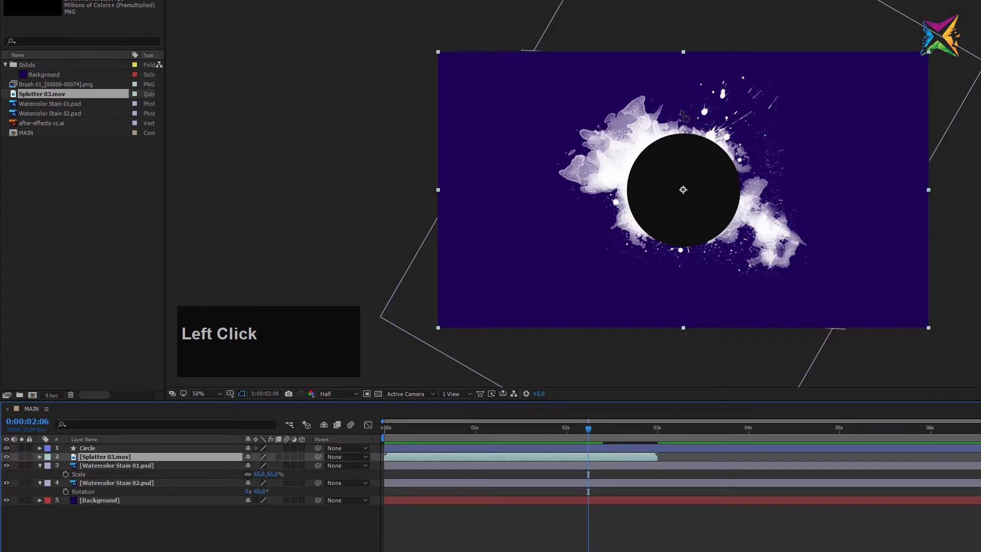
# Step: Rotate the Splatter 03.mov layer until its long streaks point to the lower left of the circle, and shift it slightly up and right
pyautogui.click(130, 460)
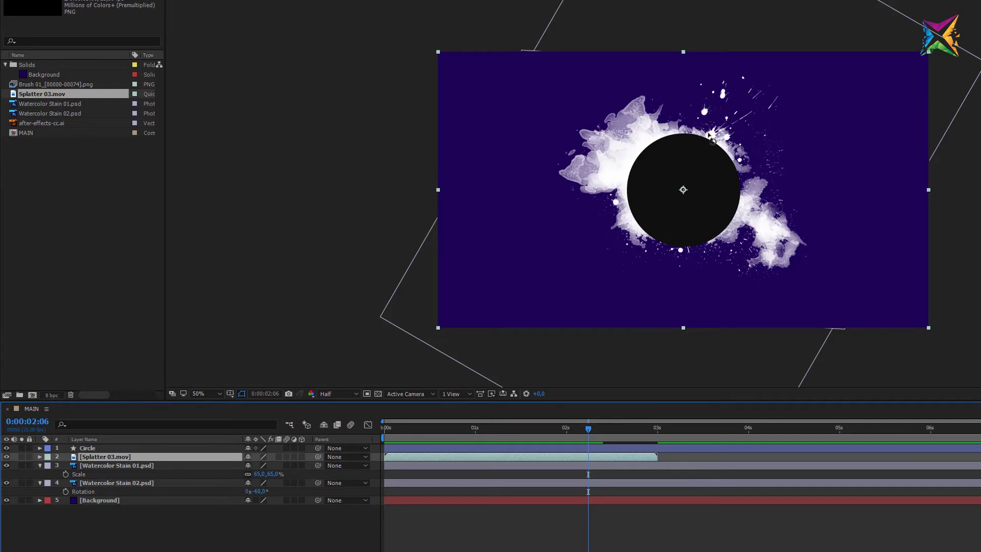
pyautogui.press('w')
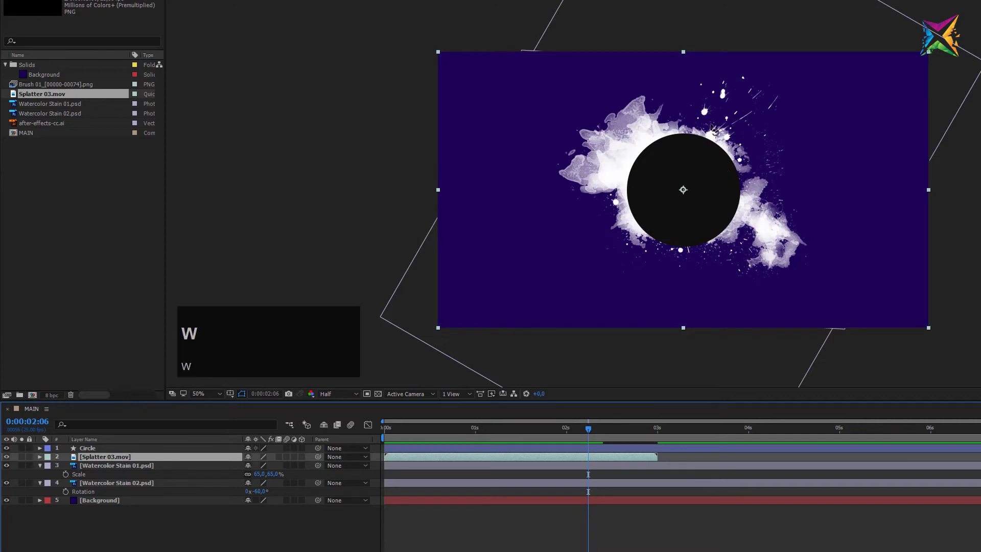
pyautogui.moveTo(718, 136); pyautogui.dragTo(594, 234)
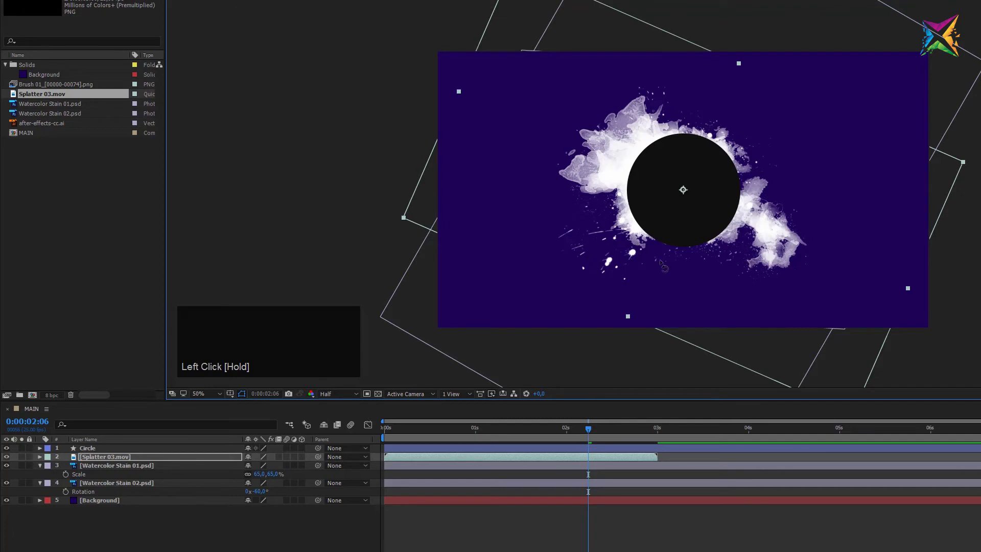
pyautogui.moveTo(612, 263); pyautogui.dragTo(612, 262)
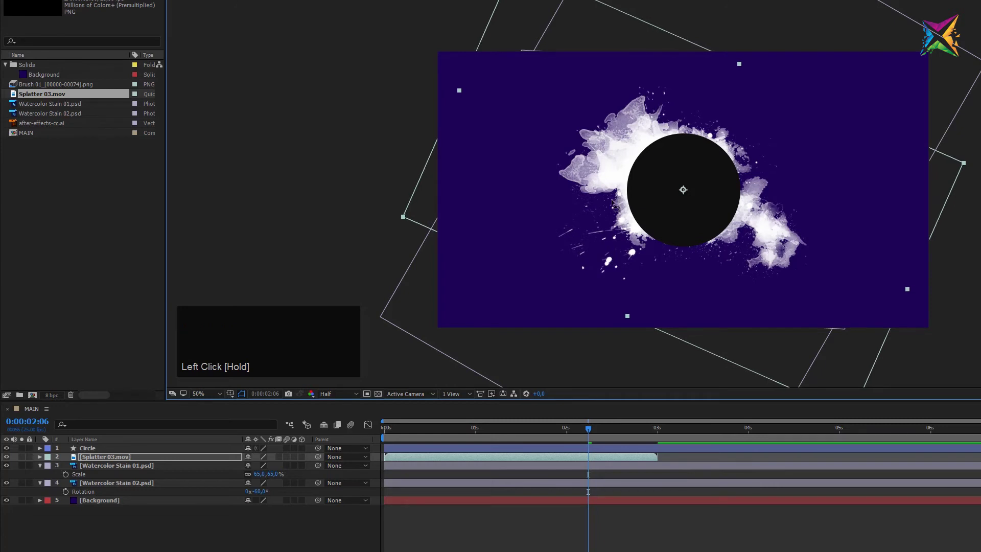
pyautogui.press('v')
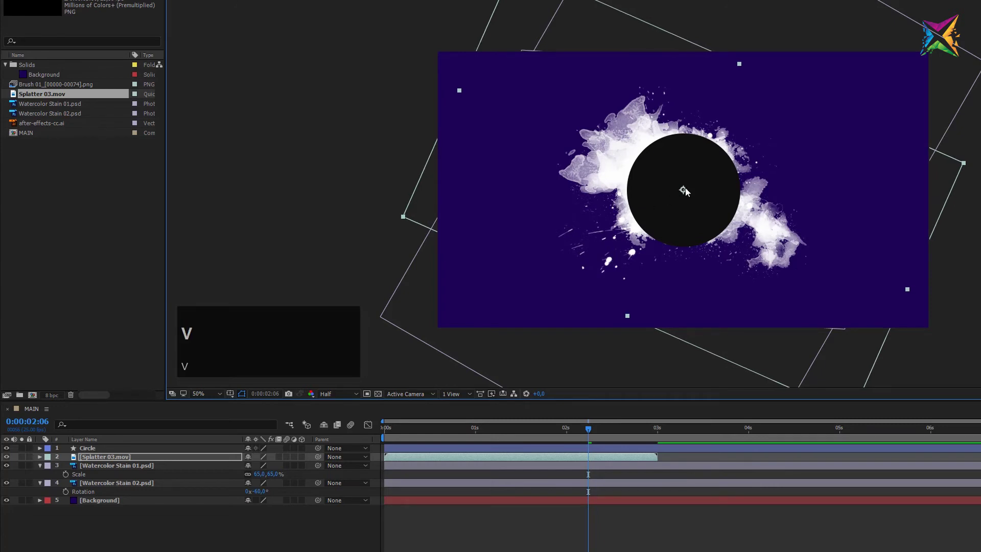
pyautogui.moveTo(683, 191); pyautogui.dragTo(697, 180)
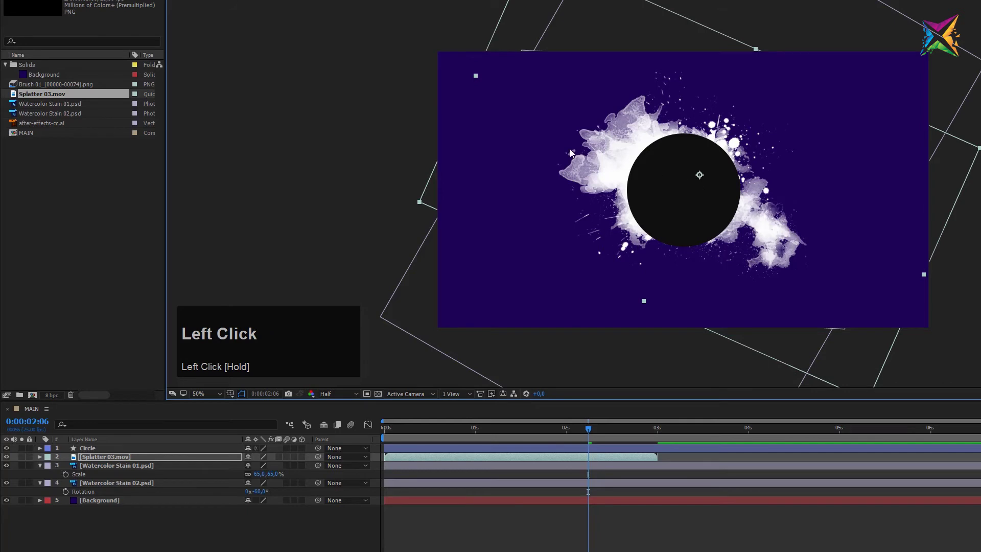
# Step: Scale the Splatter 03.mov layer uniformly to 115% and nudge it slightly down and right behind the circle
pyautogui.click(125, 457)
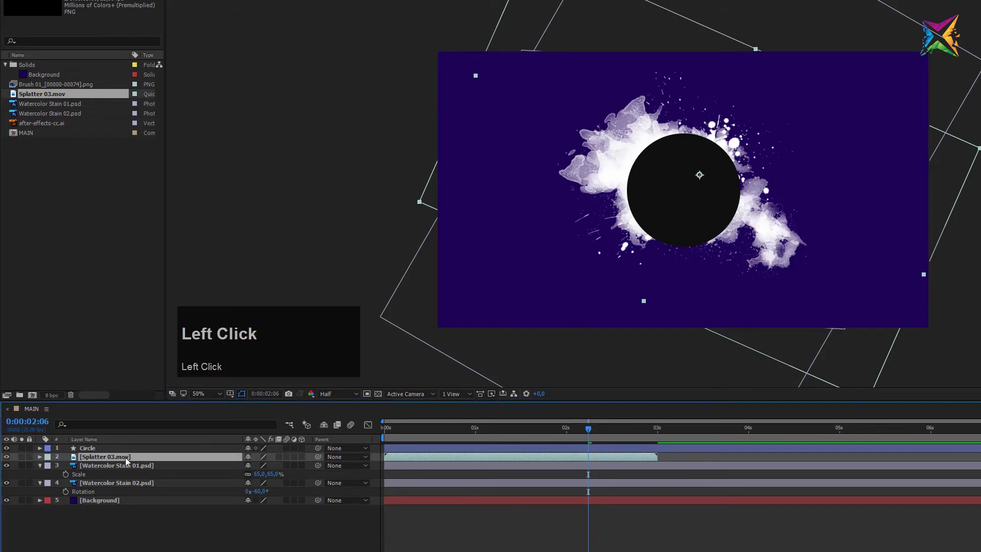
pyautogui.press('s')
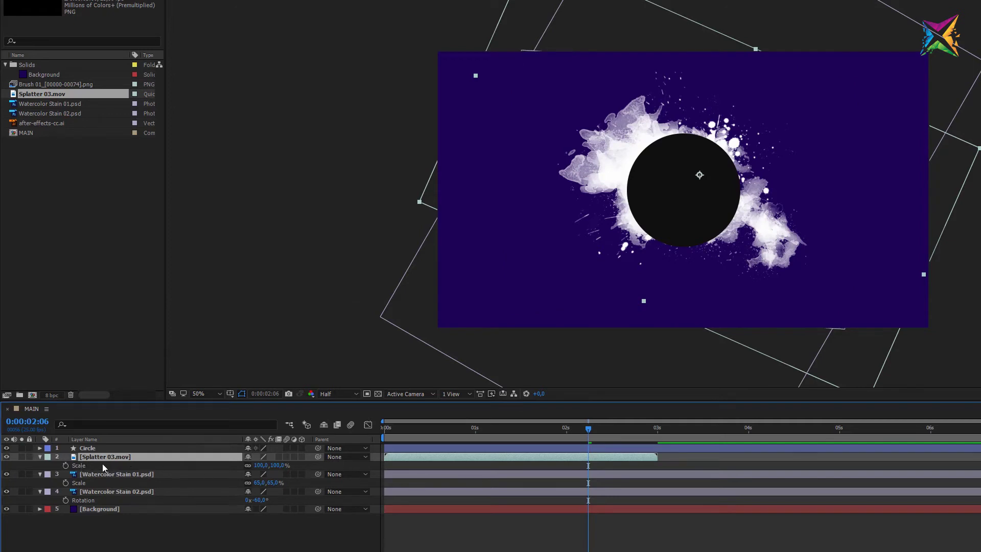
pyautogui.click(260, 466)
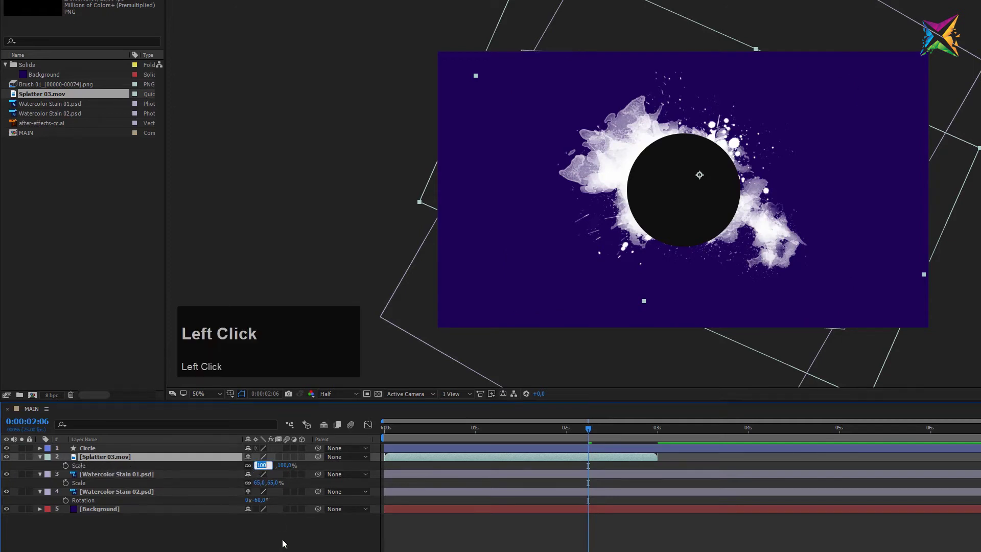
pyautogui.write('11')
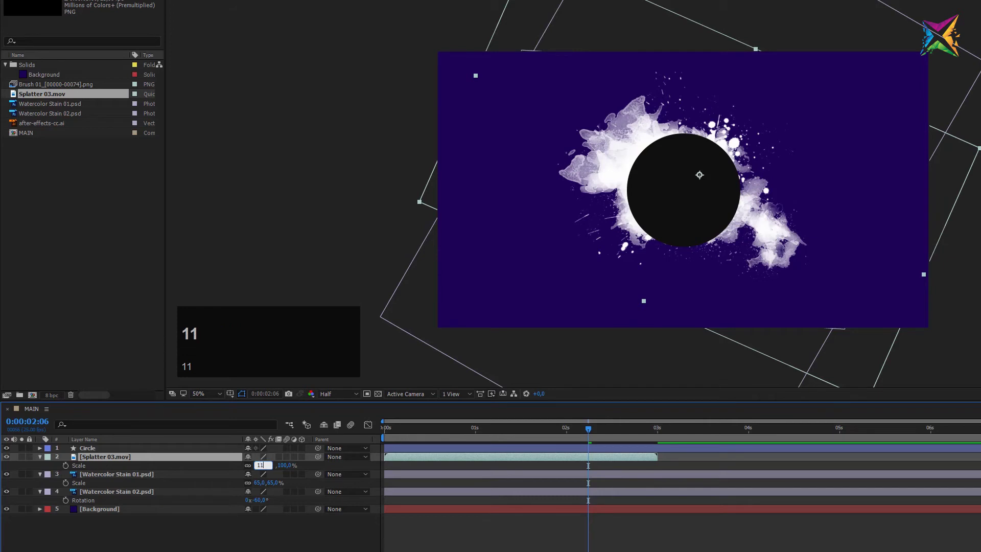
pyautogui.write('5')
pyautogui.press('Return')
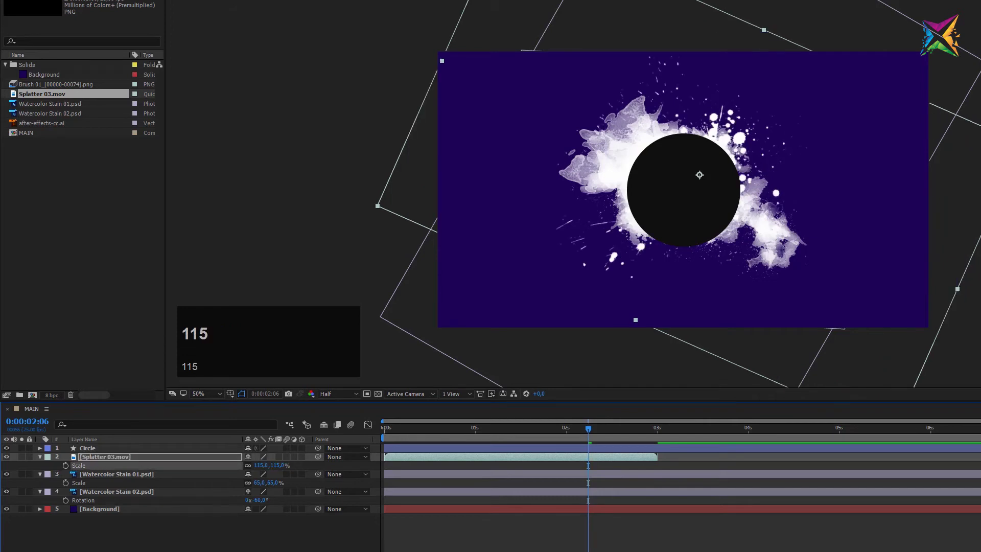
pyautogui.moveTo(686, 182); pyautogui.dragTo(694, 198)
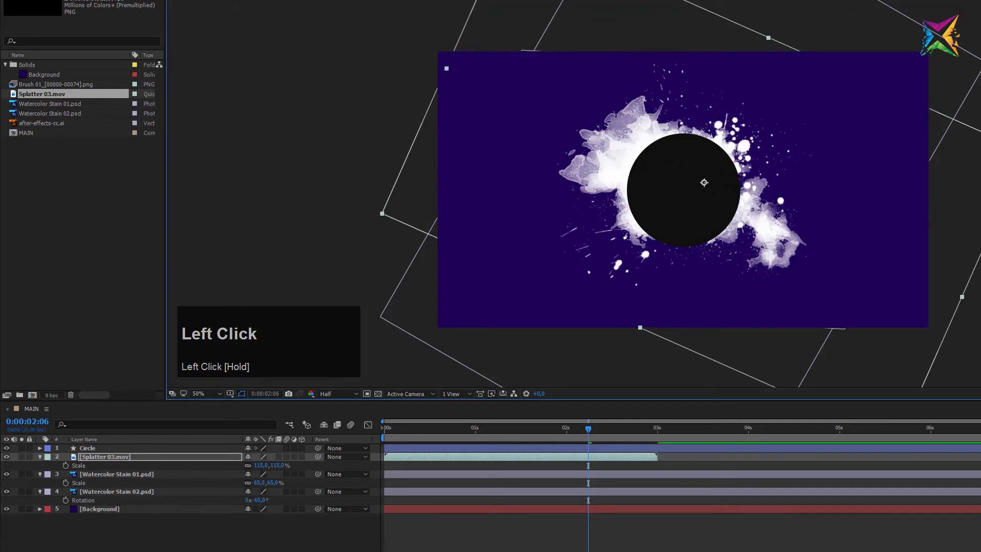
pyautogui.click(408, 550)
pyautogui.click(29, 84)
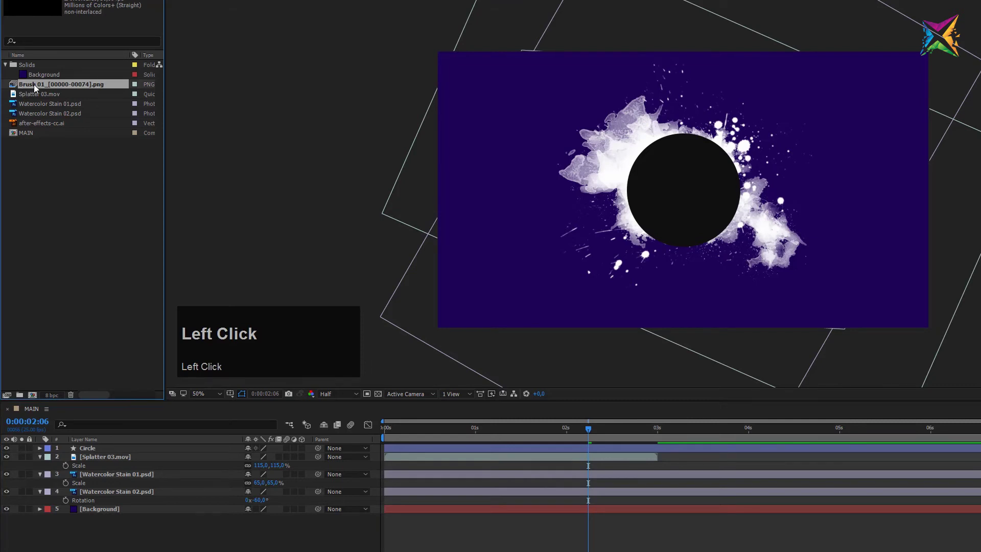
pyautogui.moveTo(33, 84)
pyautogui.mouseDown()
pyautogui.moveTo(91, 222)
pyautogui.moveTo(105, 452)
pyautogui.mouseUp()
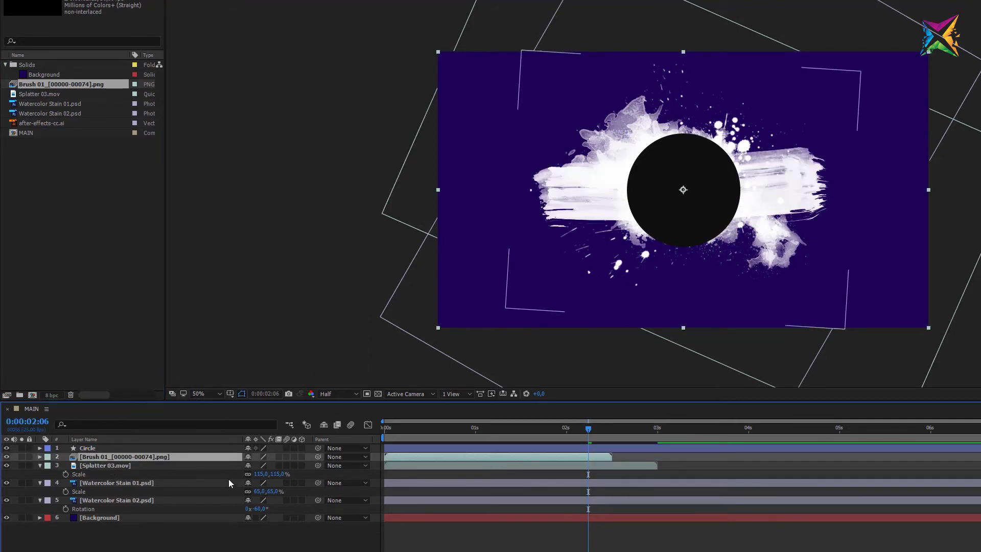
pyautogui.moveTo(432, 428)
pyautogui.mouseDown()
pyautogui.moveTo(376, 446)
pyautogui.moveTo(432, 443)
pyautogui.moveTo(447, 428)
pyautogui.moveTo(536, 428)
pyautogui.moveTo(492, 434)
pyautogui.mouseUp()
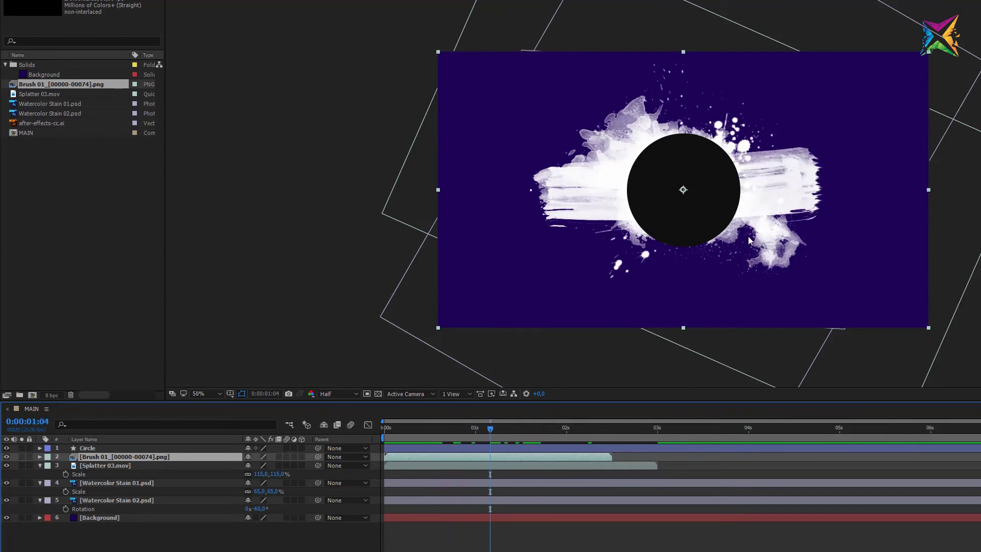
pyautogui.moveTo(495, 431); pyautogui.dragTo(522, 432)
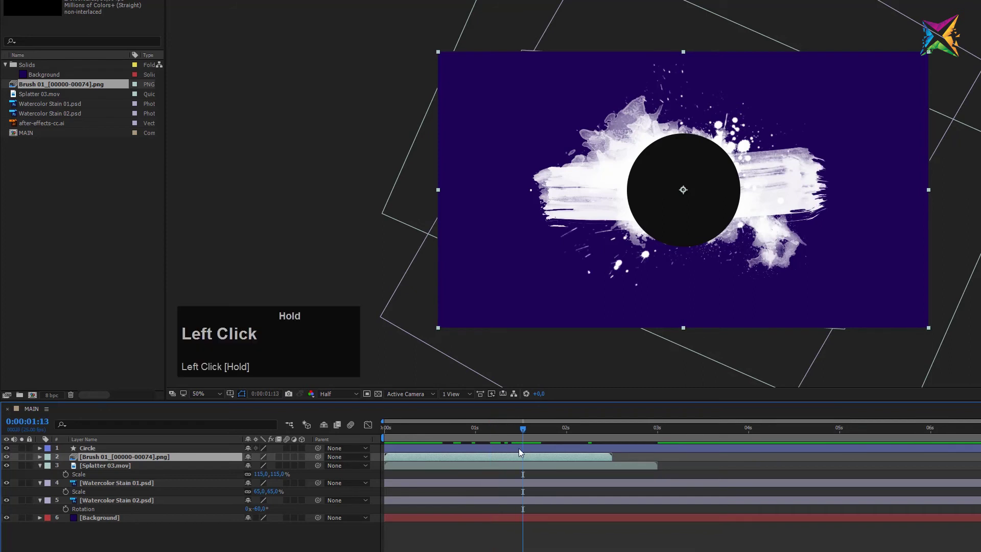
# Step: Rotate the Brush 01 sequence layer clockwise around its anchor point to about 37° with the Rotation tool
pyautogui.press('w')
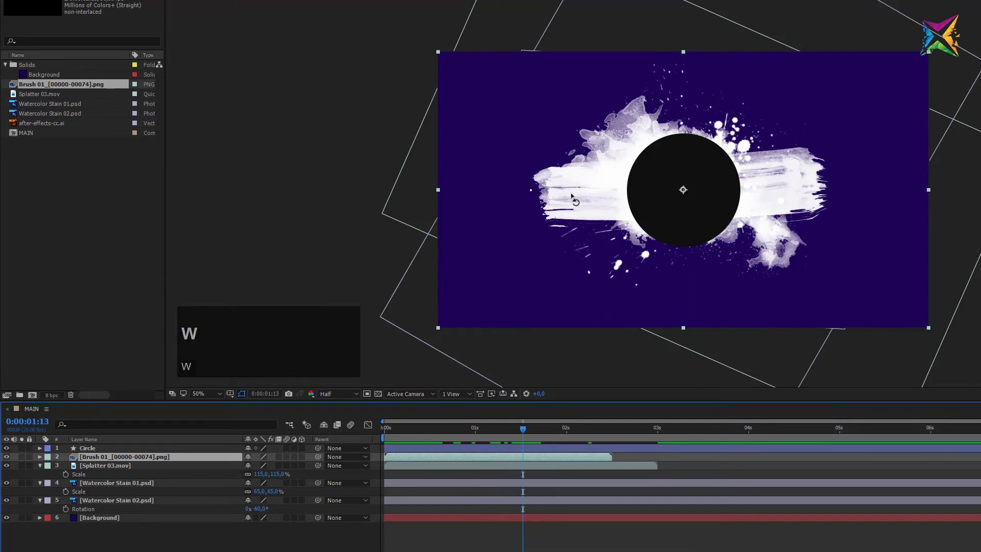
pyautogui.click(158, 457)
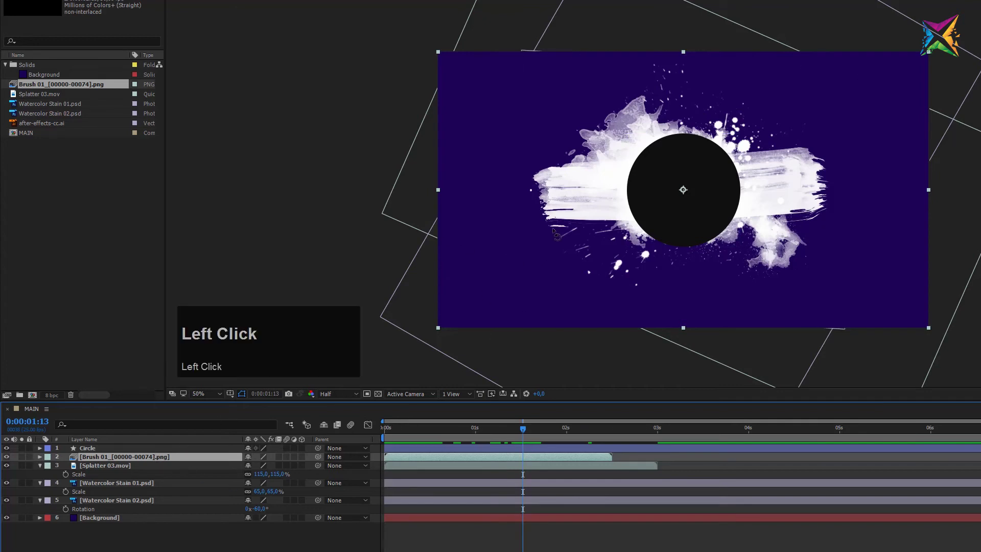
pyautogui.moveTo(554, 231)
pyautogui.mouseDown()
pyautogui.moveTo(561, 152)
pyautogui.moveTo(578, 130)
pyautogui.moveTo(582, 142)
pyautogui.mouseUp()
pyautogui.click(167, 457)
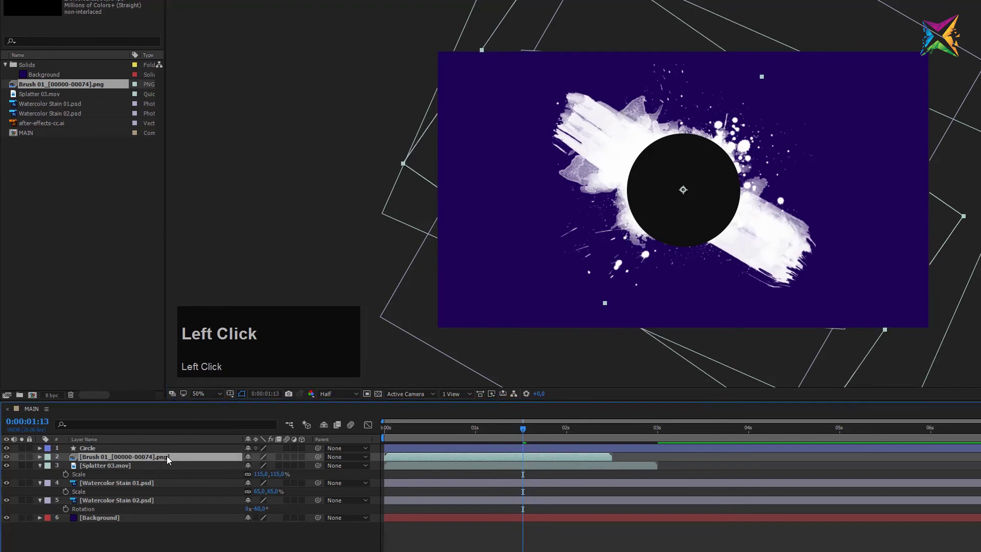
pyautogui.press('r')
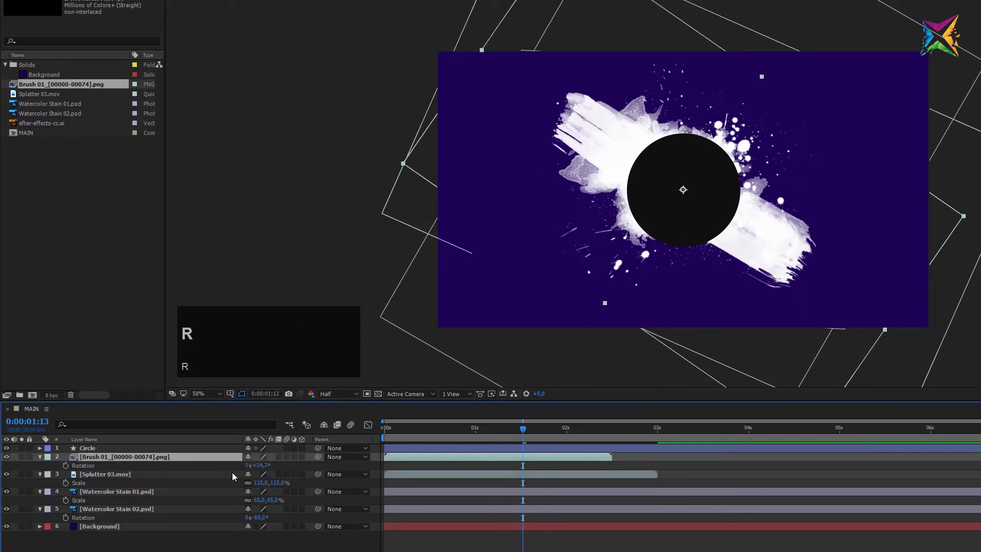
pyautogui.moveTo(598, 129)
pyautogui.mouseDown()
pyautogui.moveTo(596, 145)
pyautogui.moveTo(607, 132)
pyautogui.mouseUp()
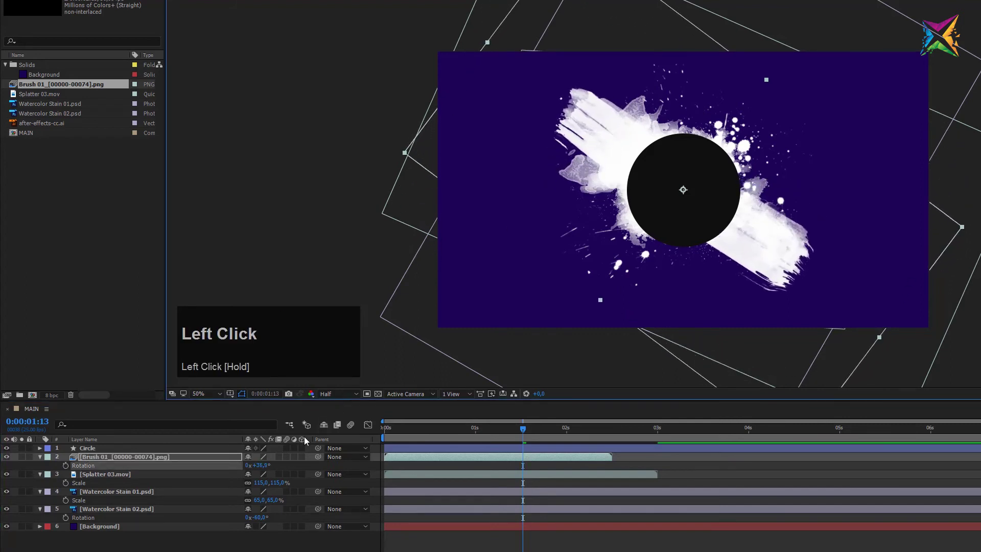
# Step: Set the Brush 01 sequence layer's rotation to 40° and scale it uniformly to 80%
pyautogui.click(259, 465)
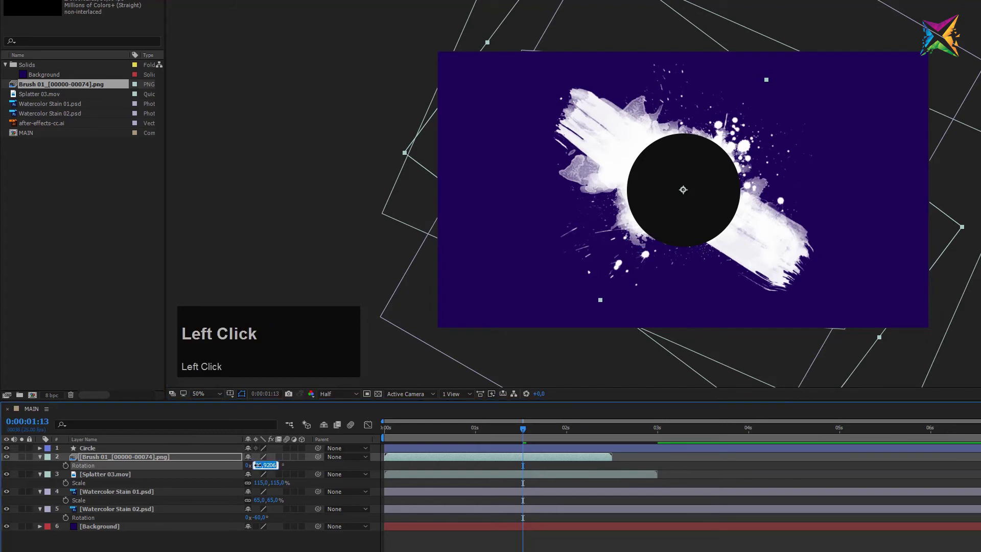
pyautogui.write('40')
pyautogui.press('Return')
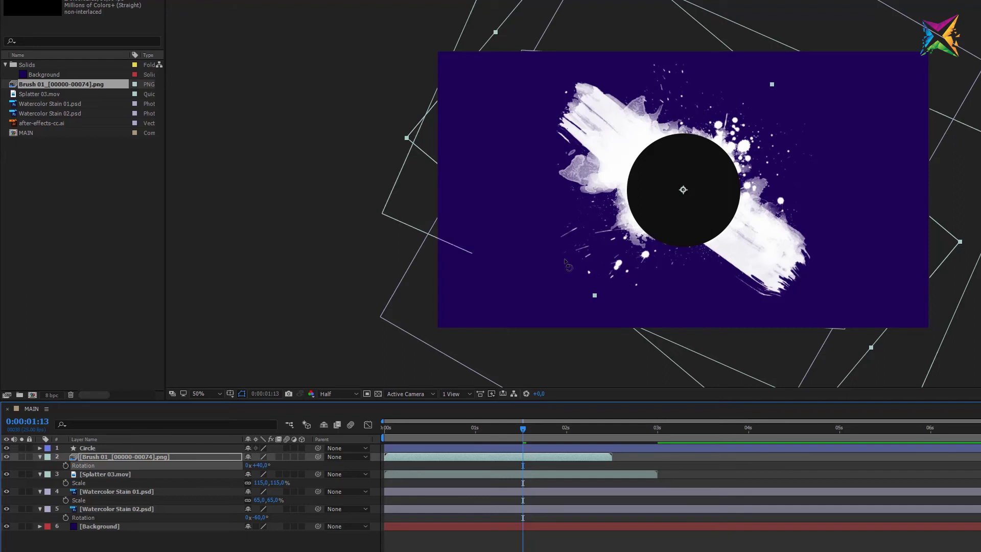
pyautogui.press('r')
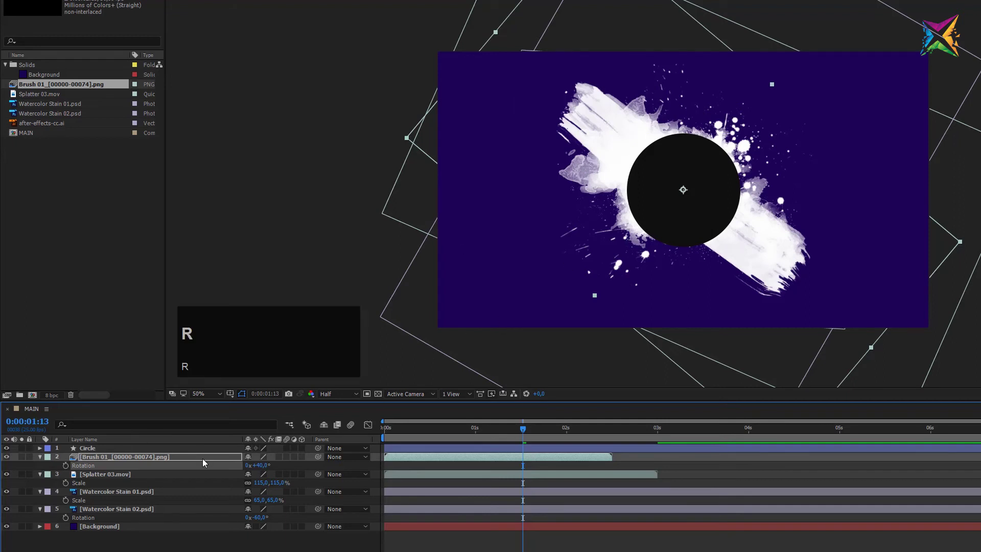
pyautogui.press('s')
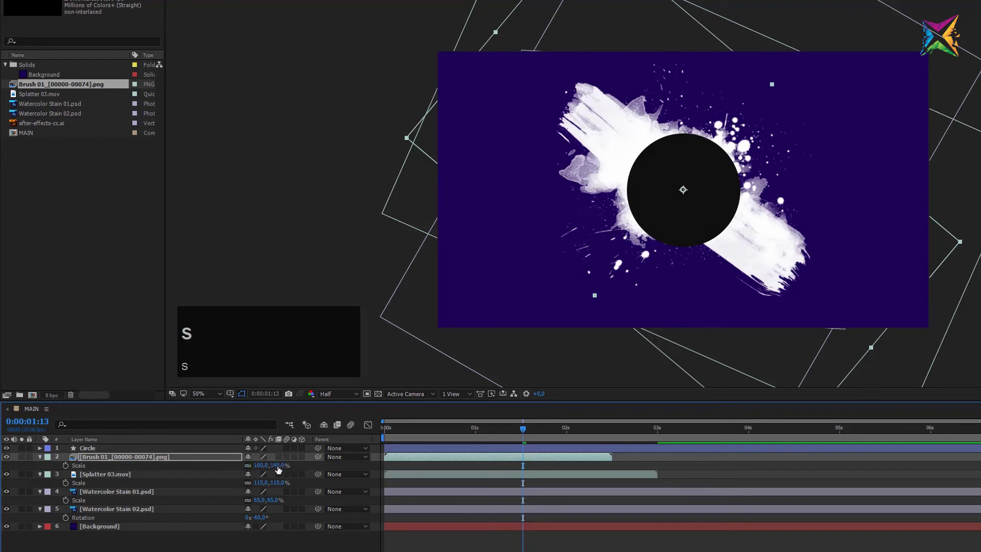
pyautogui.moveTo(276, 465); pyautogui.dragTo(269, 466)
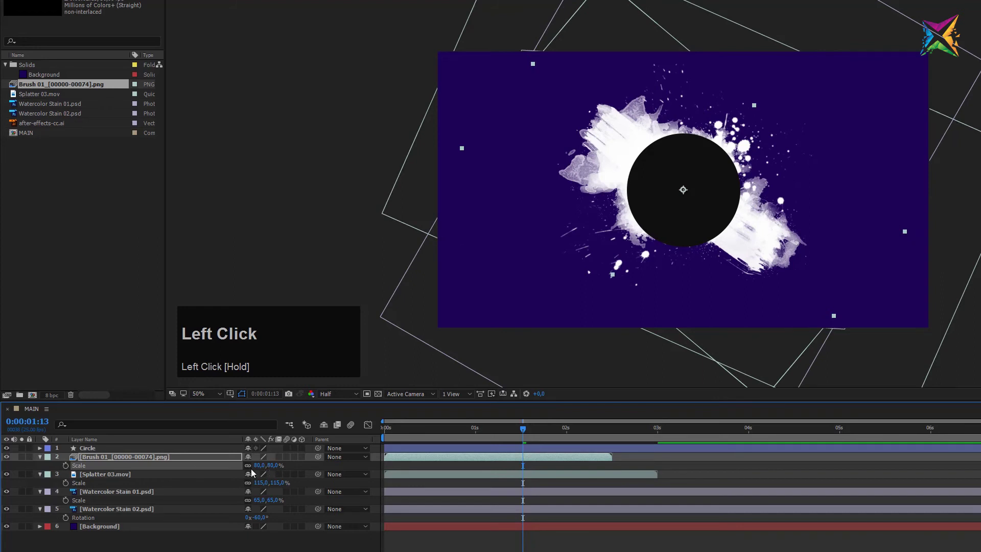
pyautogui.click(245, 546)
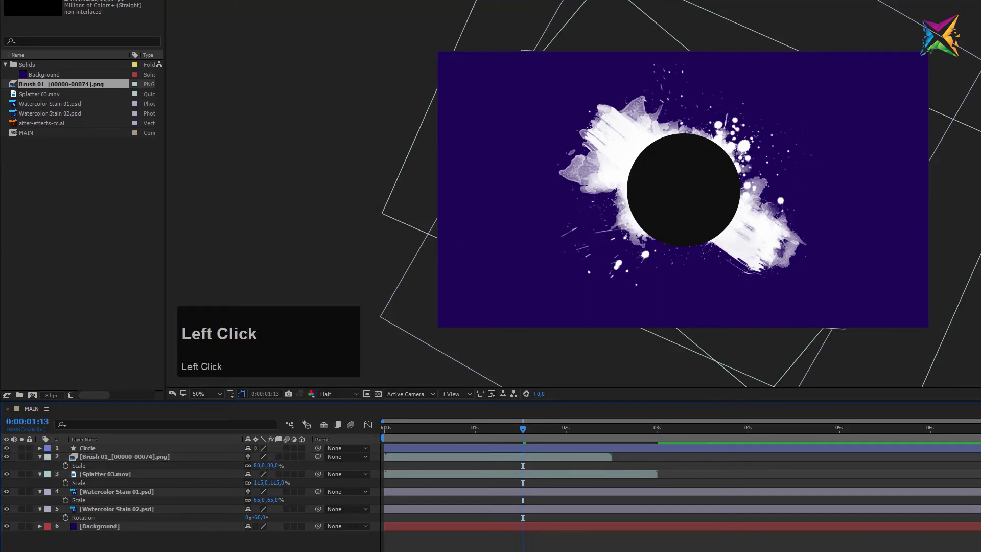
# Step: Add after-effects-cc.ai as the top layer above Circle and scale it uniformly to 25%
pyautogui.click(116, 284)
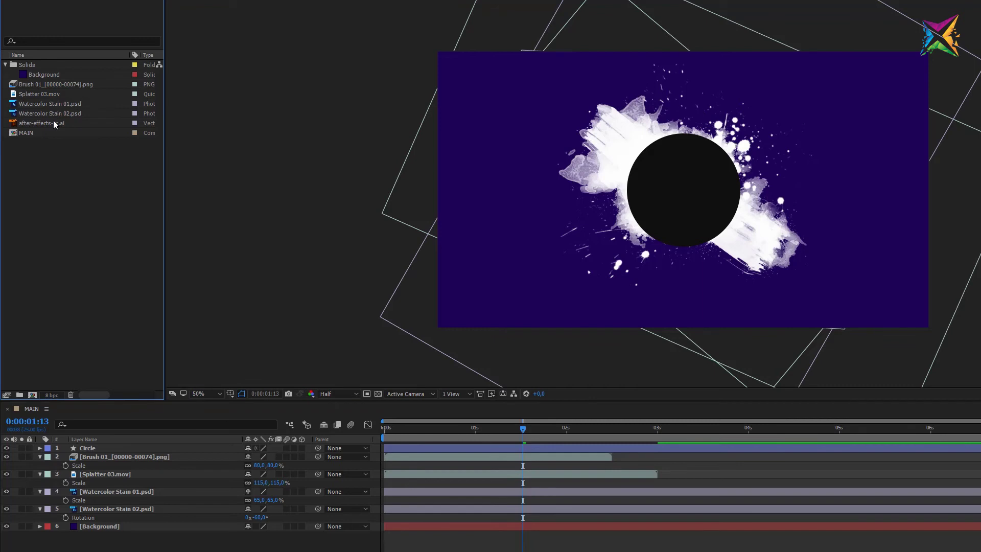
pyautogui.moveTo(48, 123); pyautogui.dragTo(102, 446)
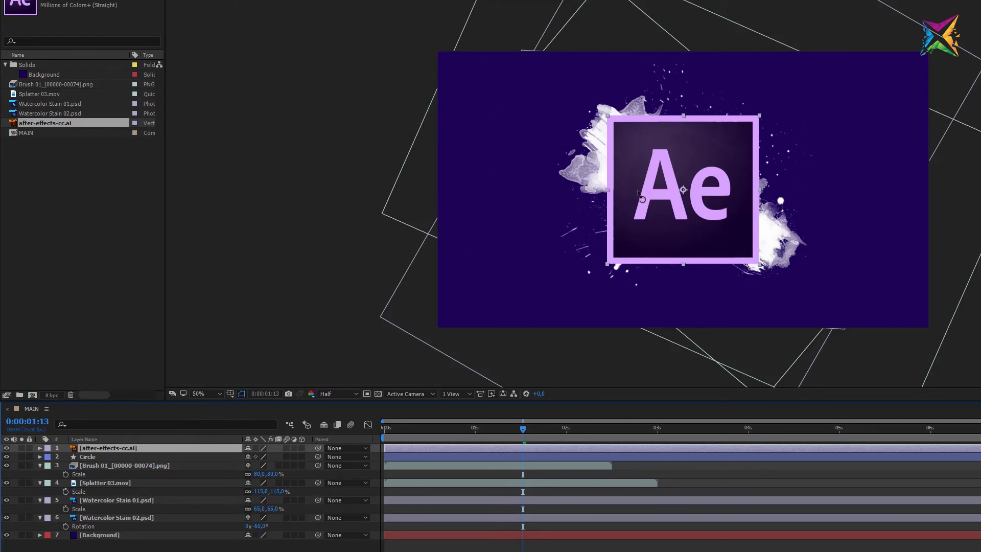
pyautogui.press('v')
pyautogui.moveTo(759, 115); pyautogui.dragTo(719, 172)
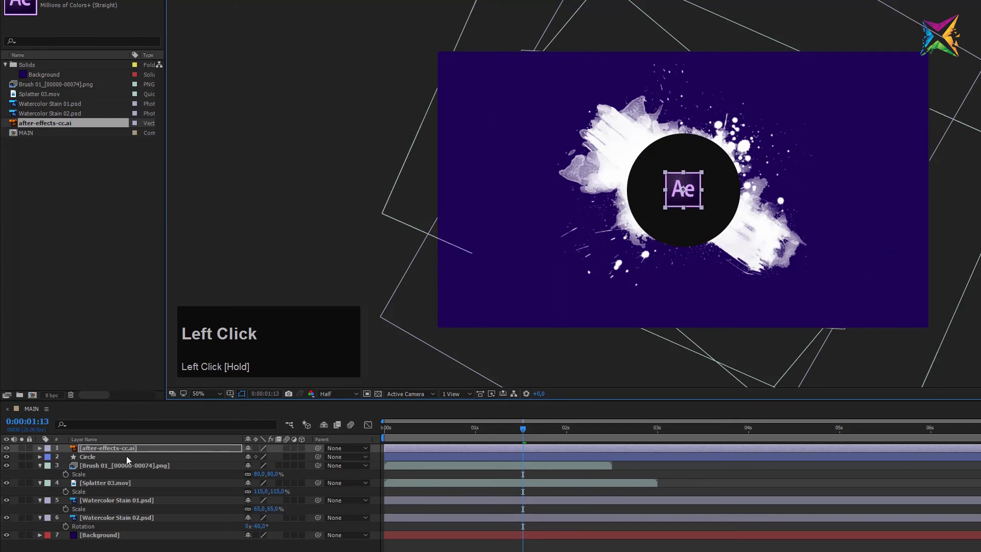
pyautogui.press('s')
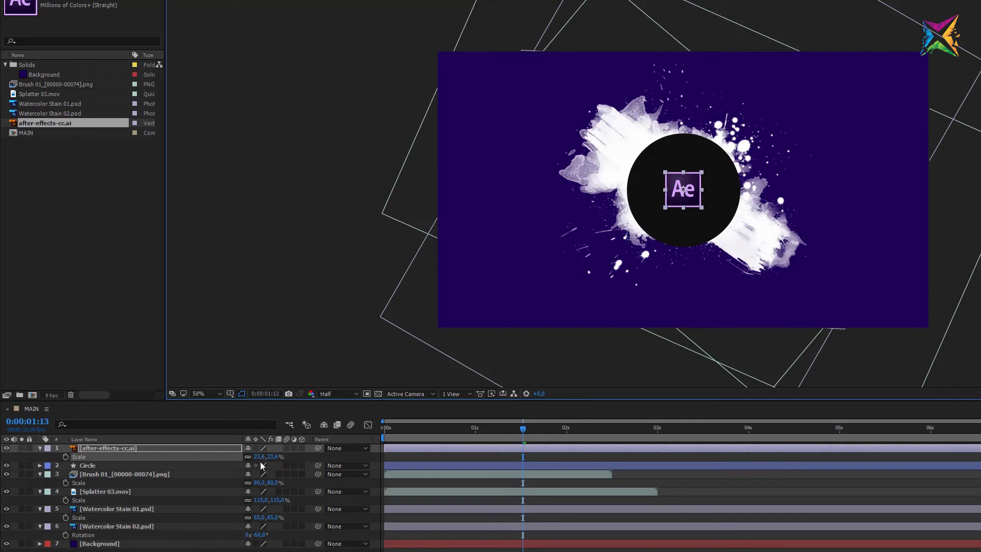
pyautogui.click(259, 456)
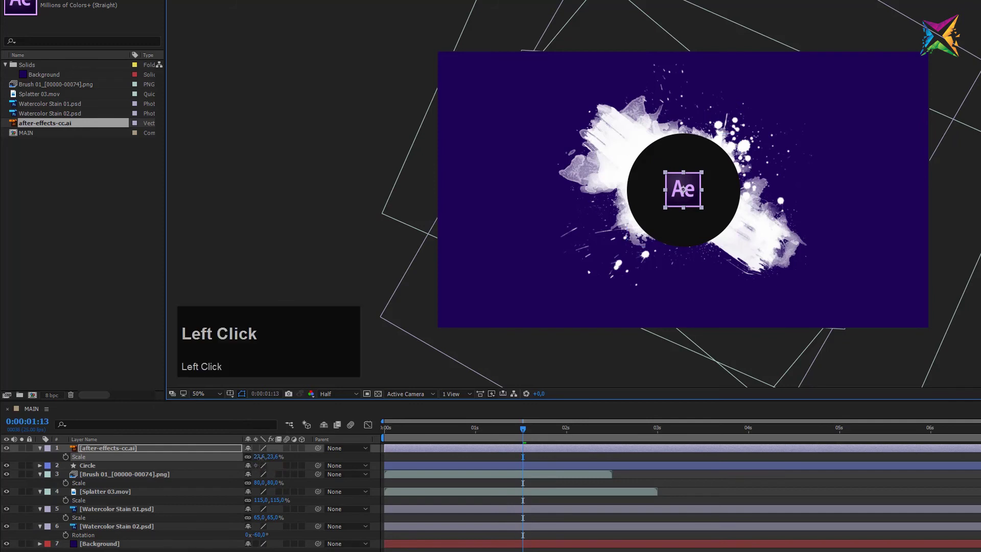
pyautogui.write('25')
pyautogui.press('Return')
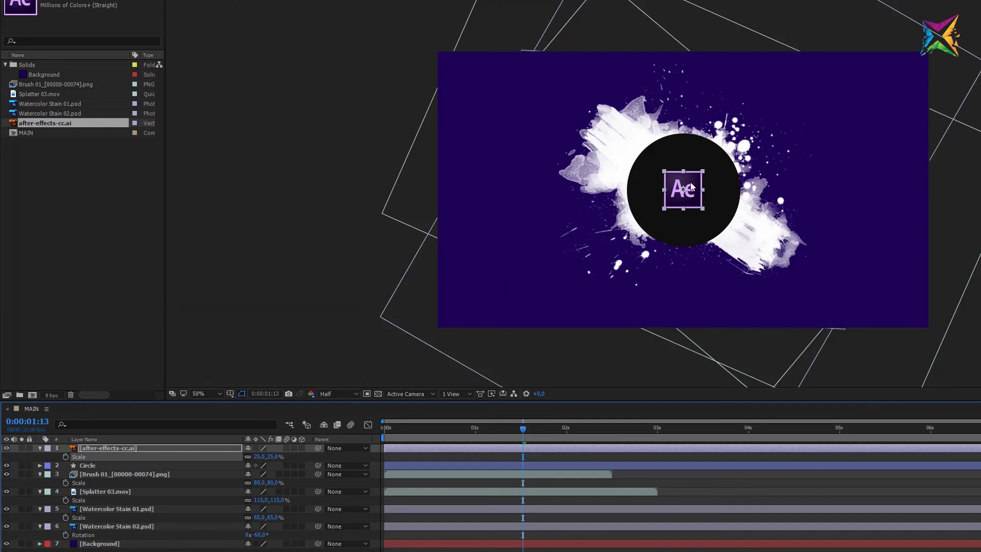
# Step: Place the after-effects-cc.ai logo on the circle's lower-right edge and tilt it slightly clockwise
pyautogui.moveTo(691, 187); pyautogui.dragTo(752, 215)
pyautogui.press('w')
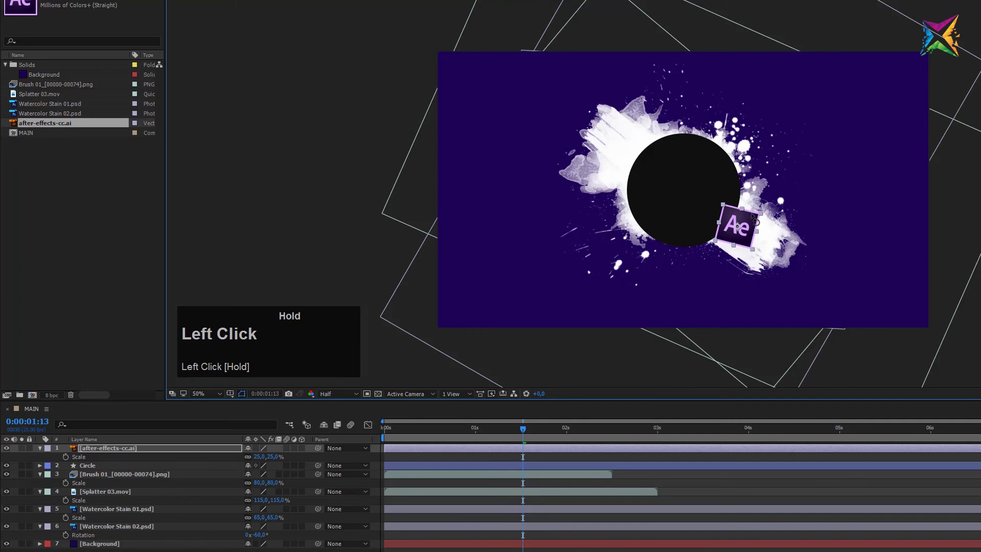
pyautogui.press('v')
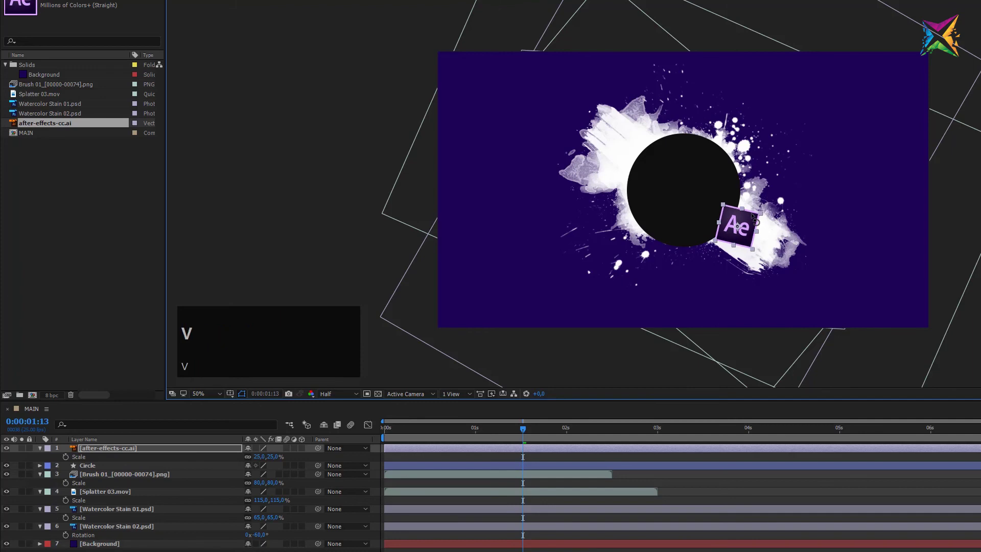
pyautogui.click(747, 224)
pyautogui.moveTo(747, 221); pyautogui.dragTo(749, 219)
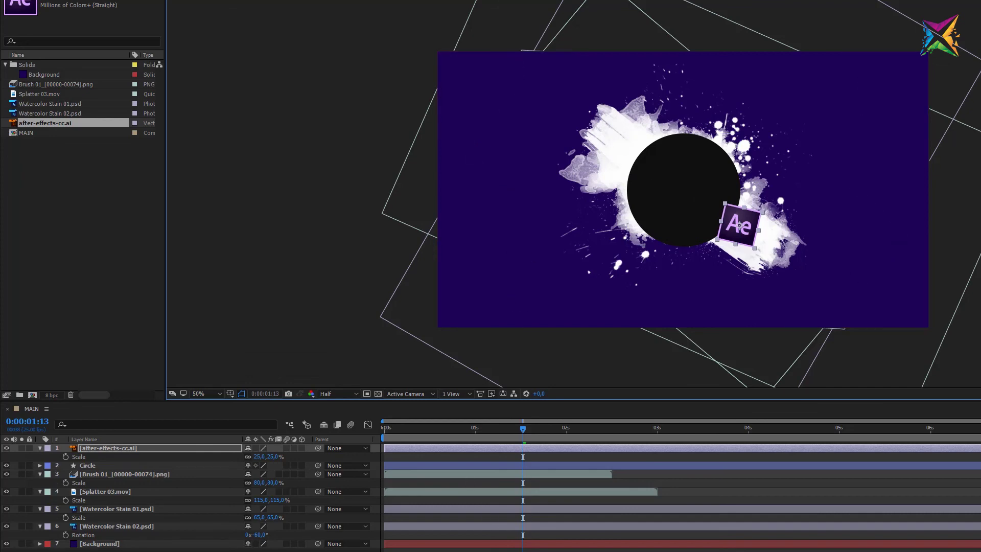
pyautogui.click(479, 500)
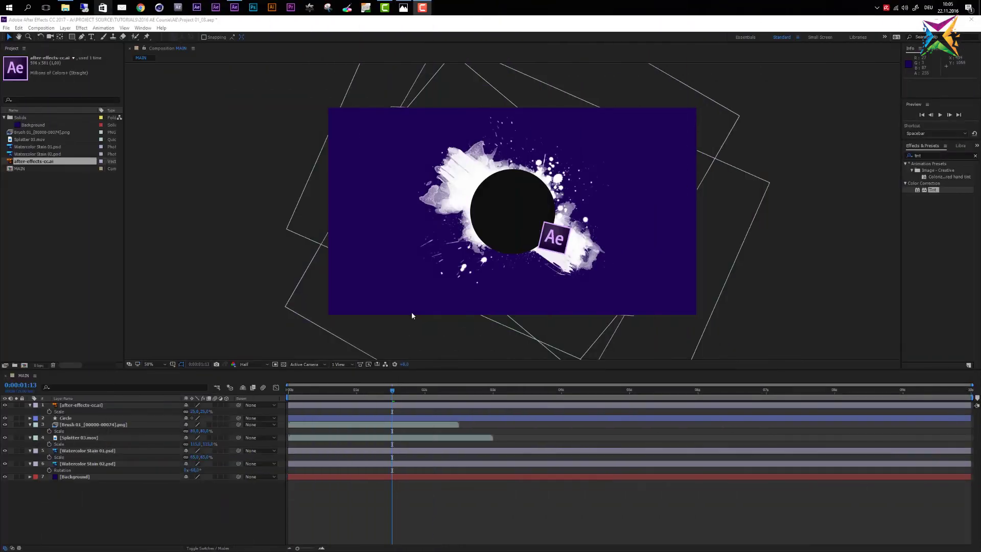
# Step: Save the project under the name Project 01_04.aep in the AE folder, replacing the existing file
pyautogui.click(5, 28)
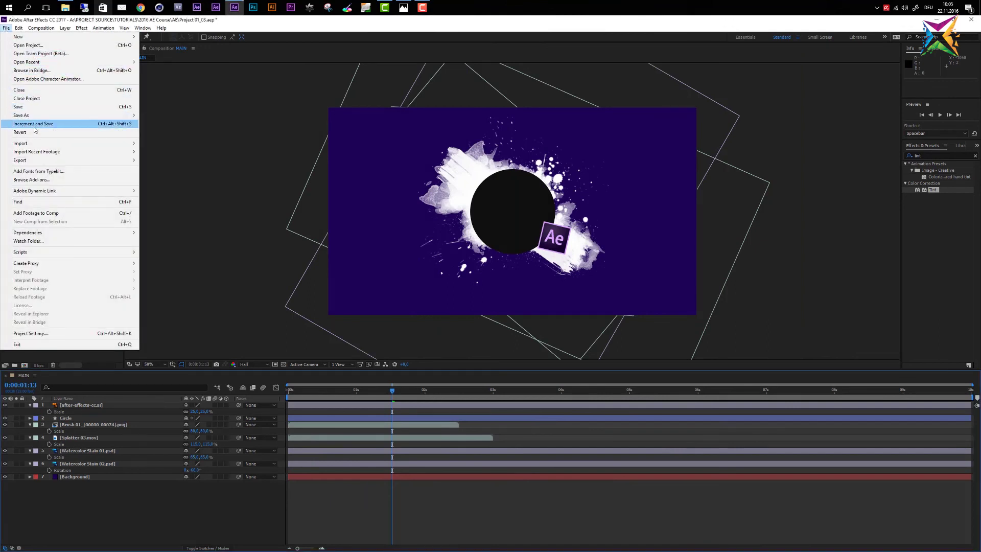
pyautogui.moveTo(30, 116)
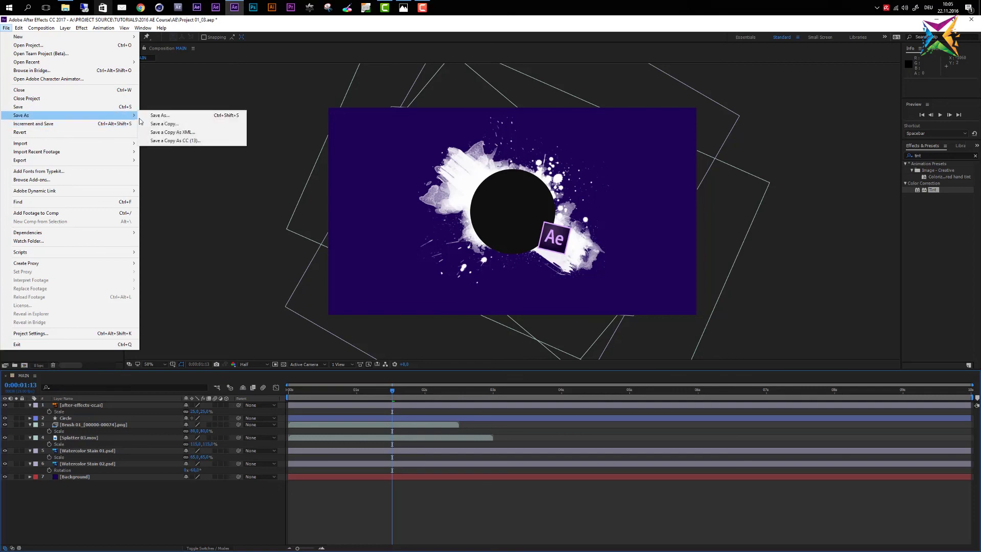
pyautogui.click(157, 115)
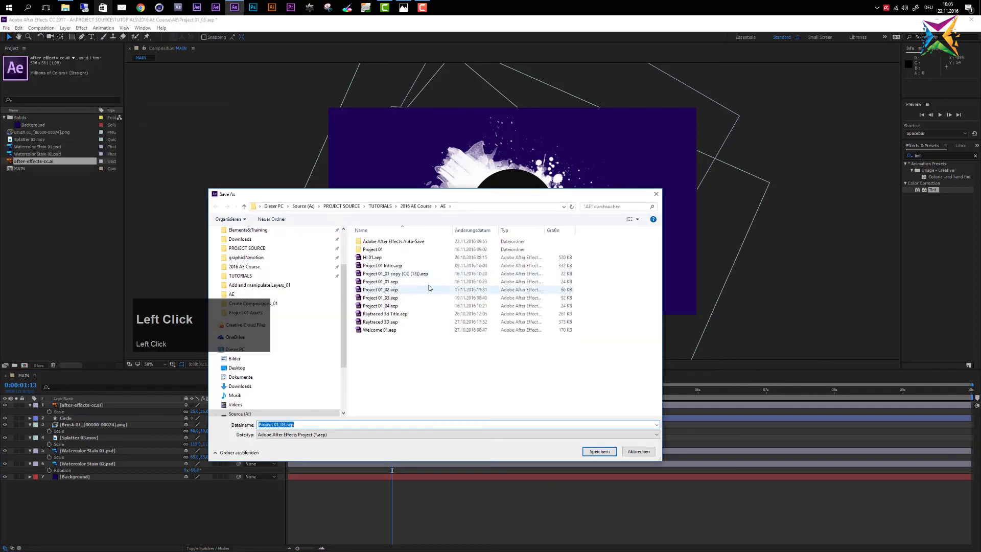
pyautogui.click(371, 306)
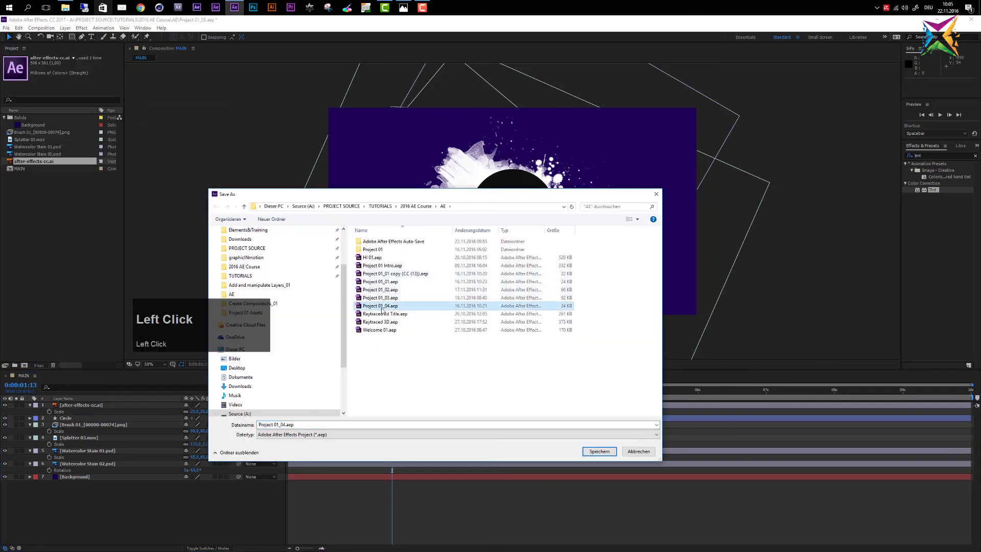
pyautogui.click(594, 451)
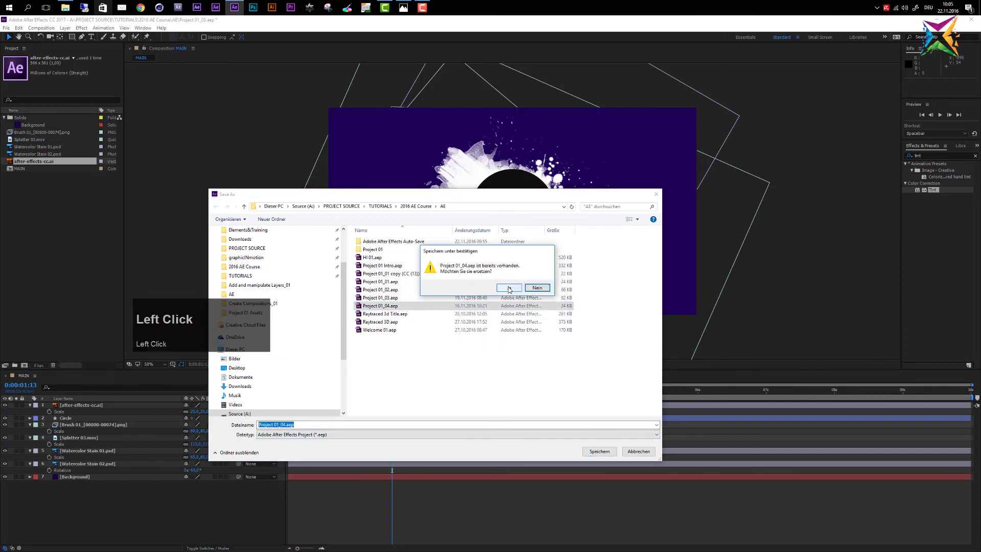
pyautogui.click(509, 288)
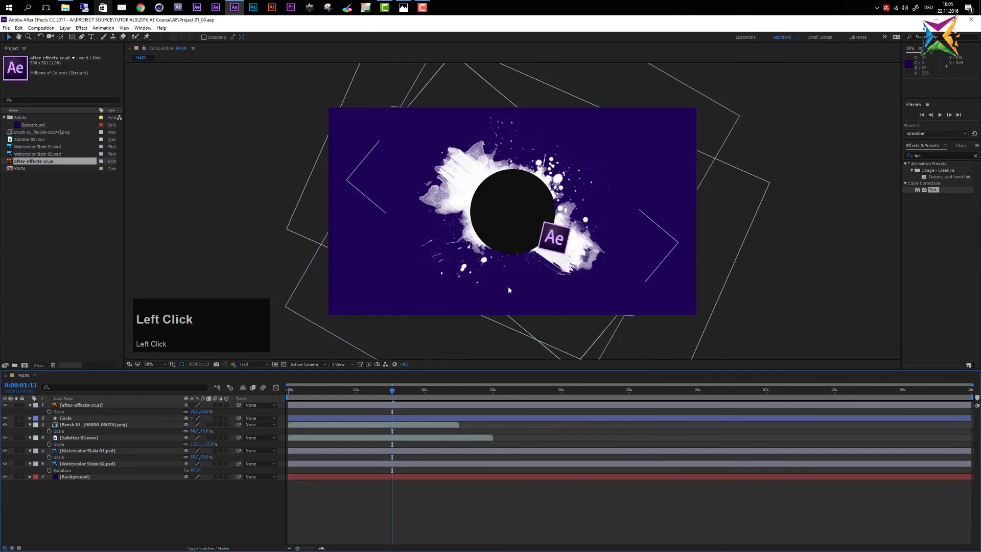